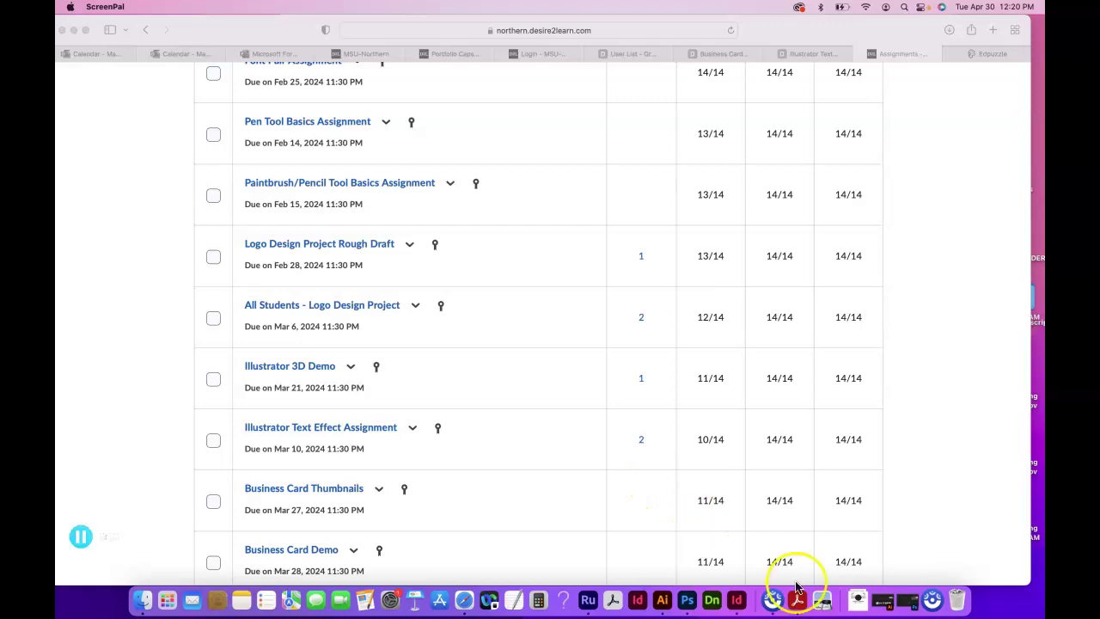
- Hide Photoshop and open OnwajaThomasLogoCMYK.ai from the Downloads folder in Finder
click(858, 600)
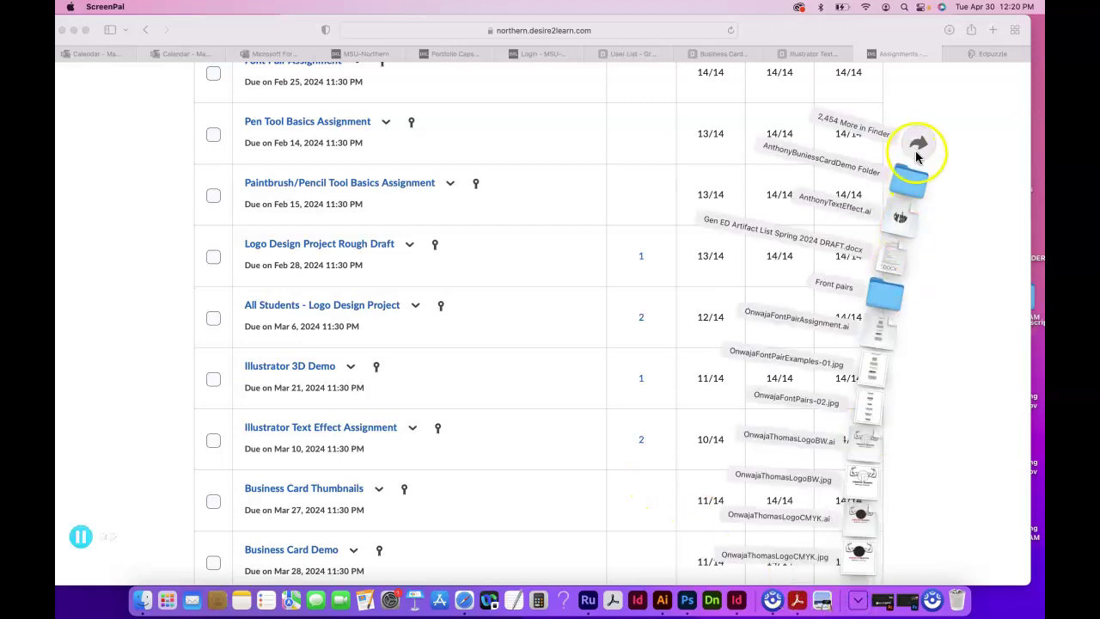
click(916, 153)
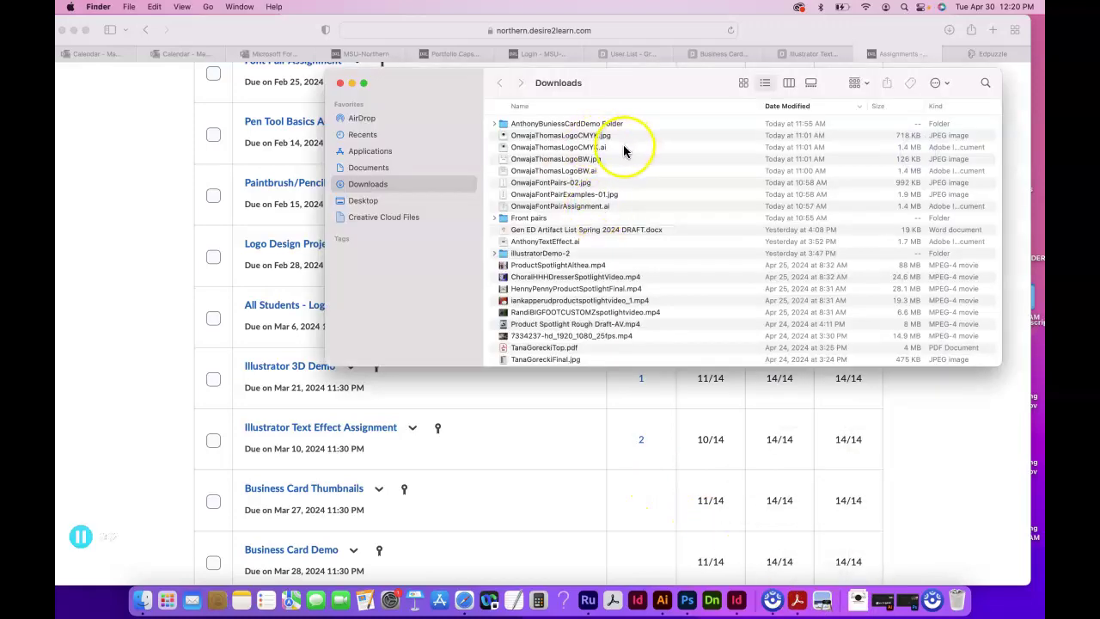
click(700, 601)
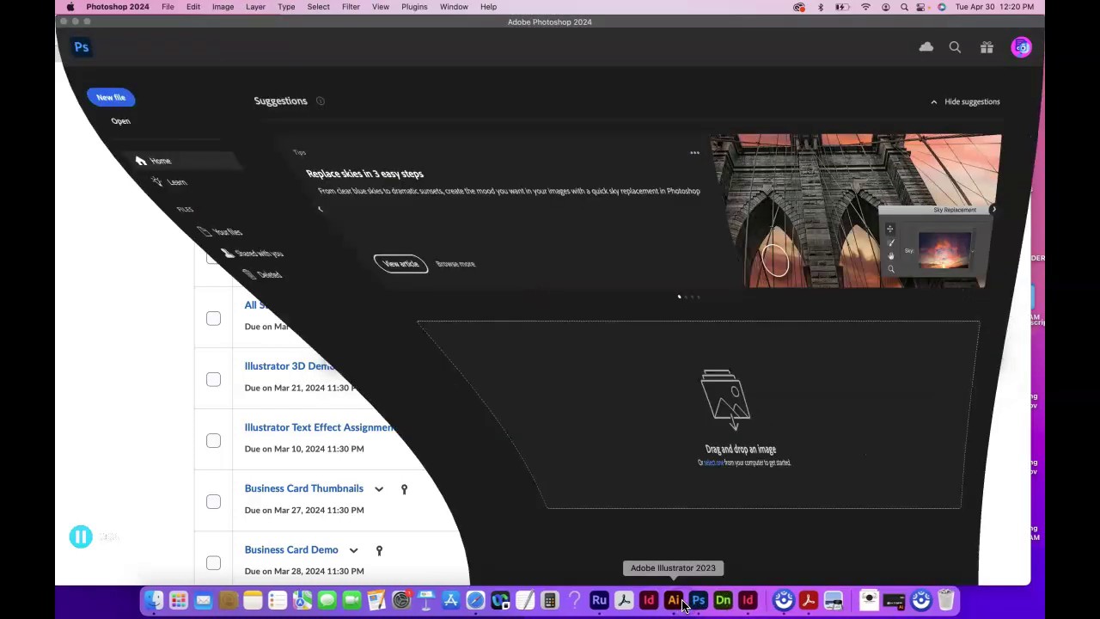
click(74, 24)
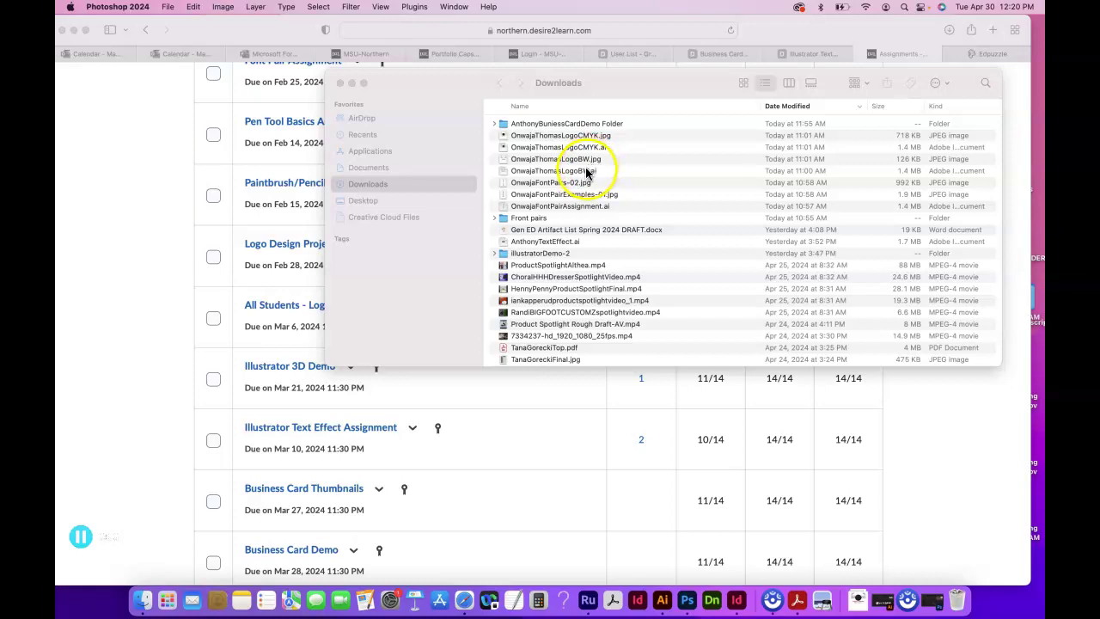
click(584, 162)
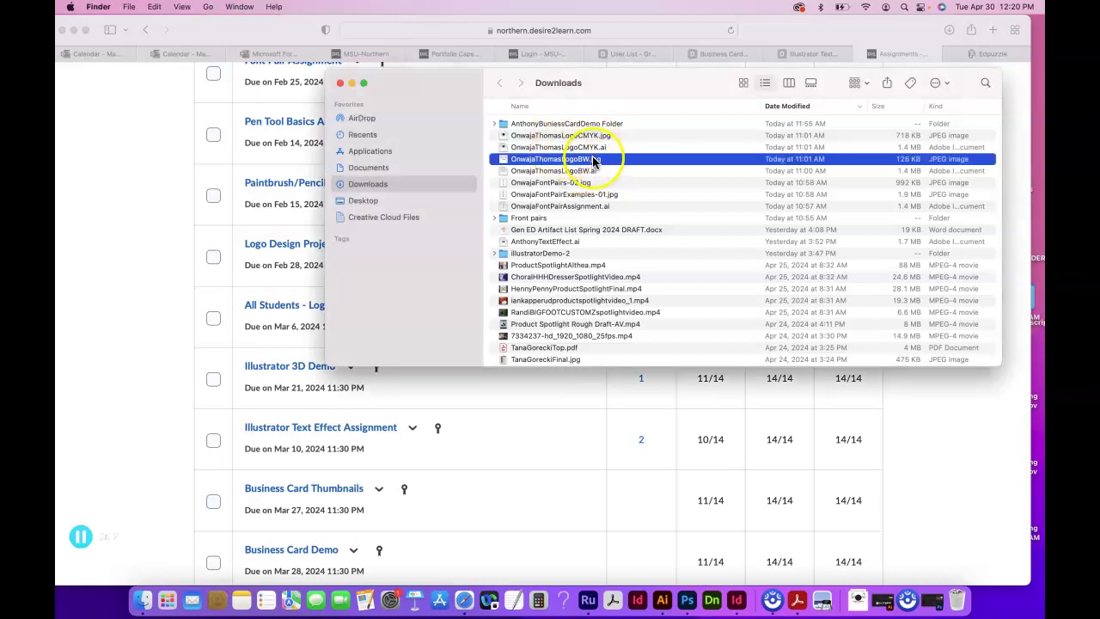
double_click(580, 147)
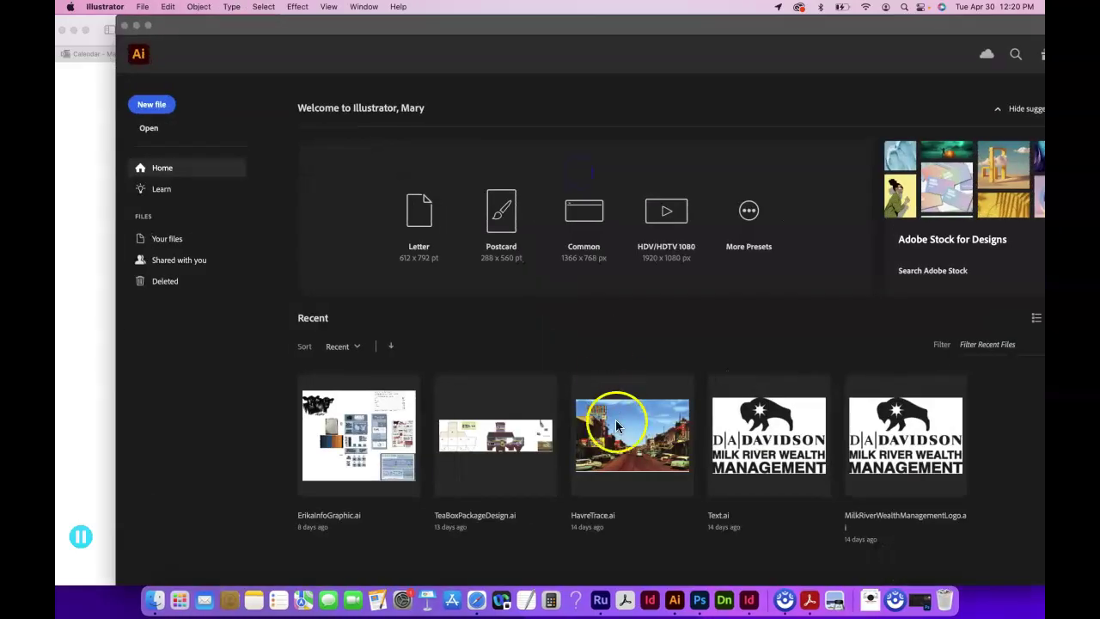
- Ignore the missing PT.PNG link, close the Missing Fonts warning, and show the Downloads folder in Finder
click(869, 600)
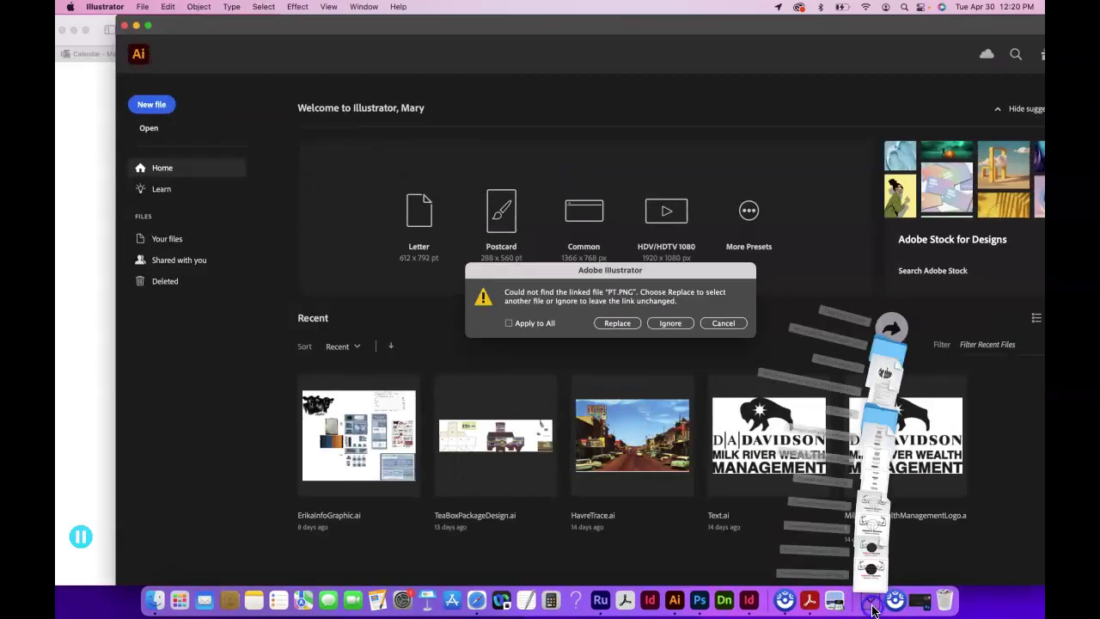
click(671, 325)
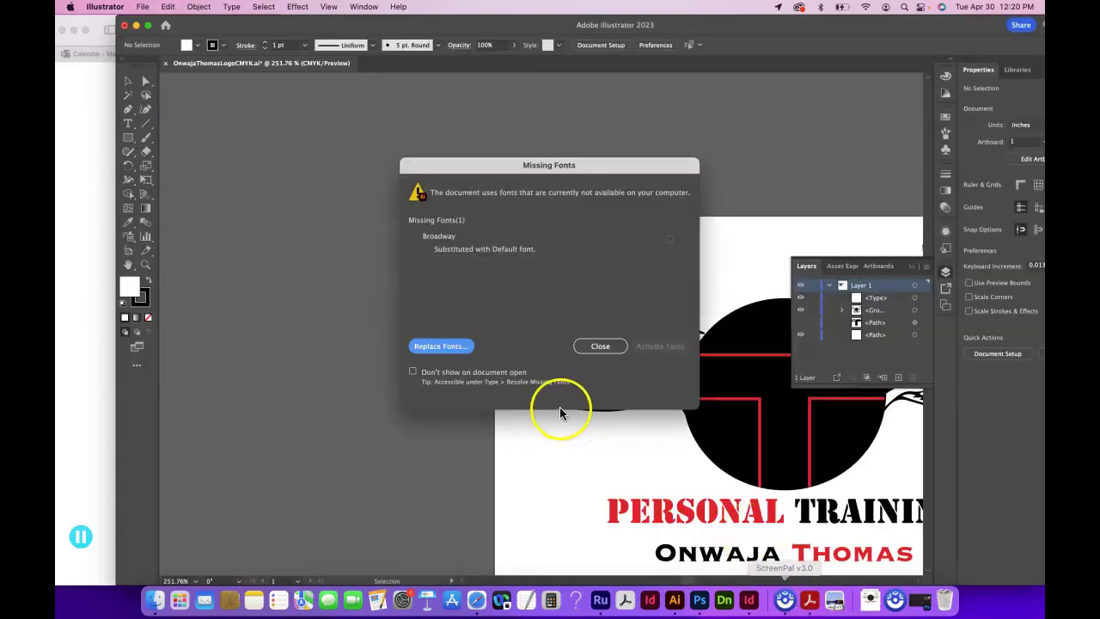
click(597, 348)
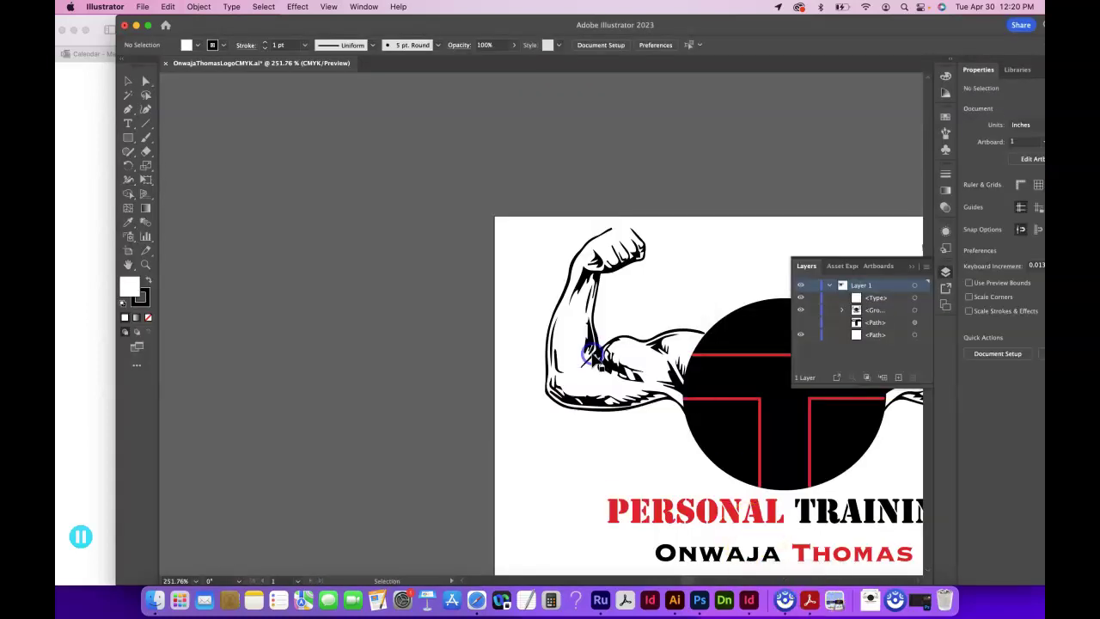
click(870, 599)
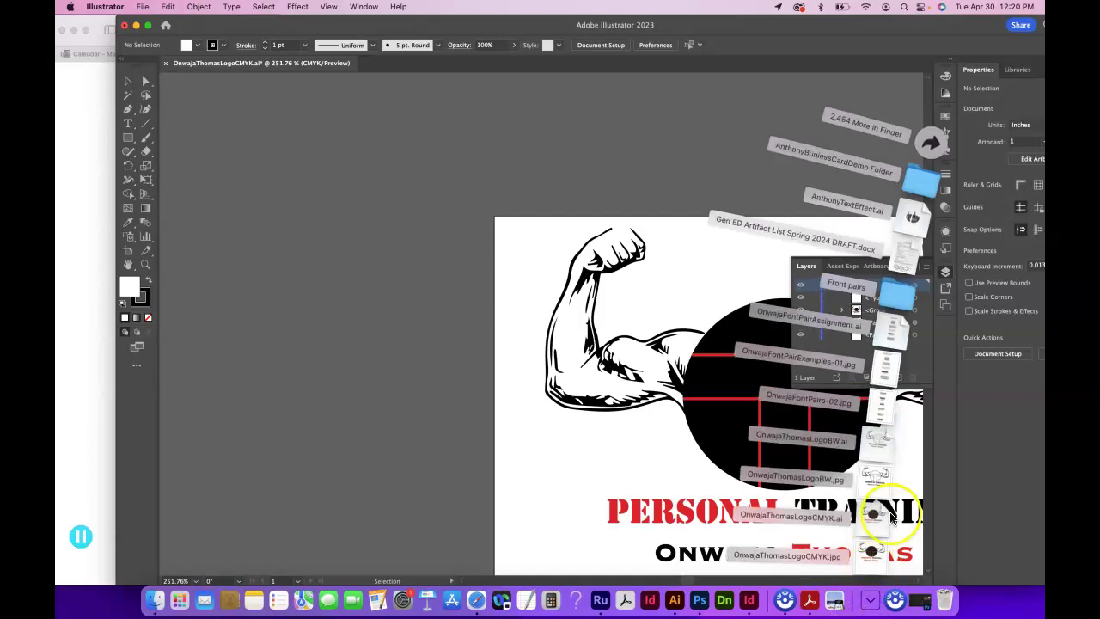
click(932, 135)
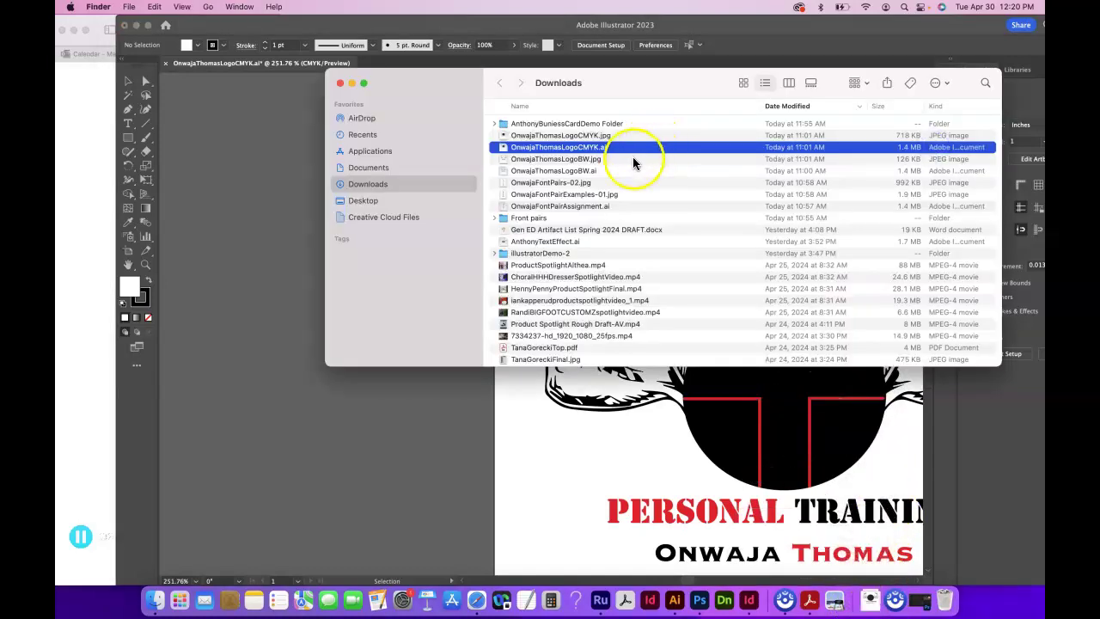
double_click(567, 170)
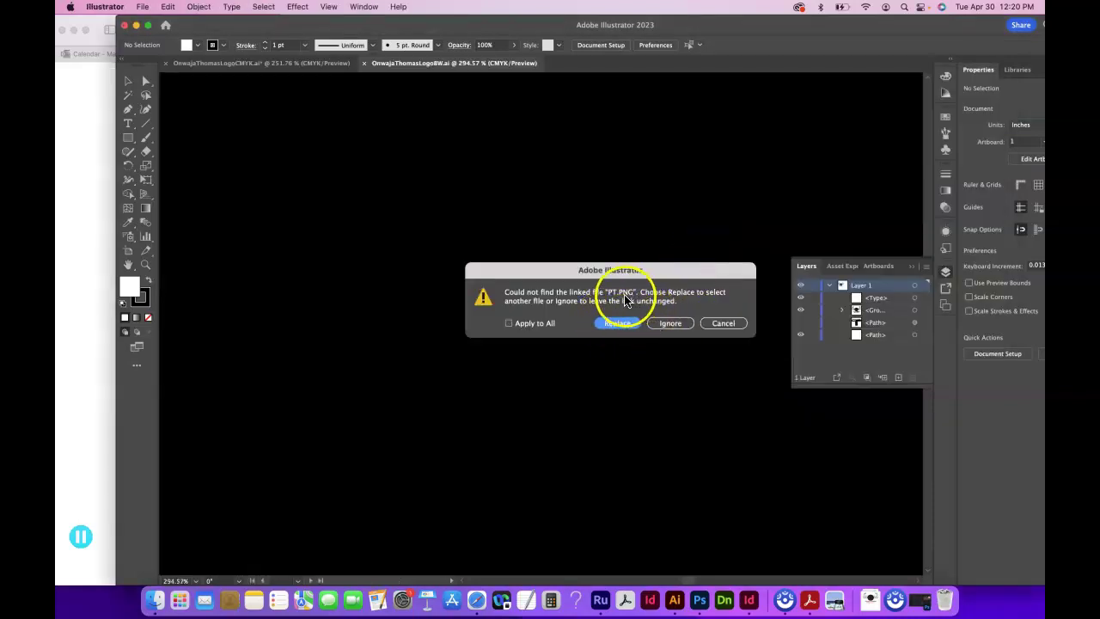
click(676, 330)
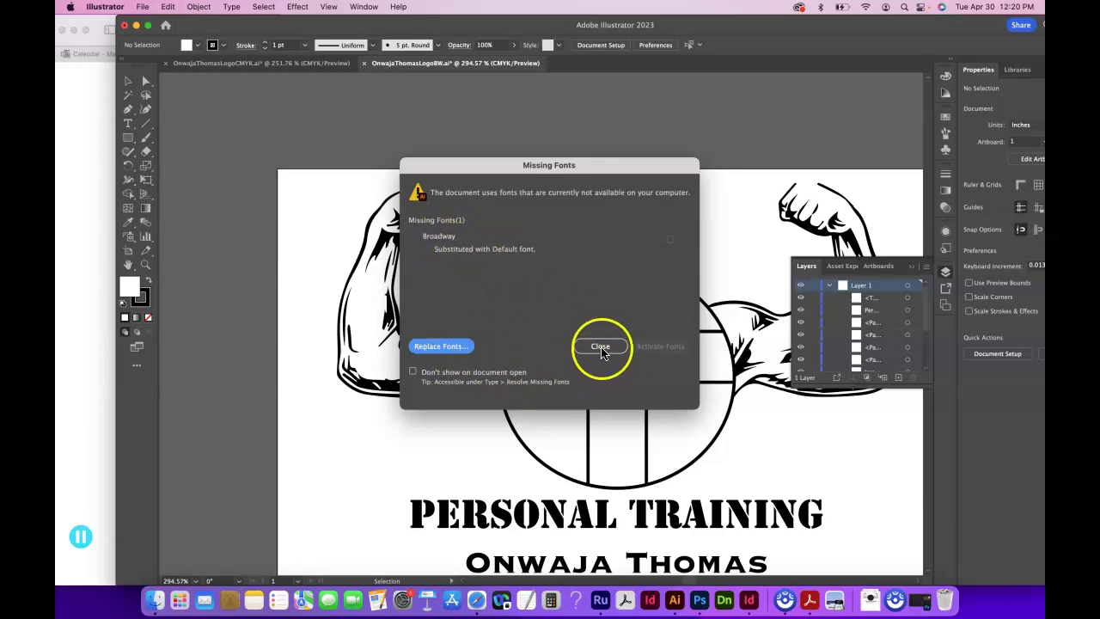
click(409, 239)
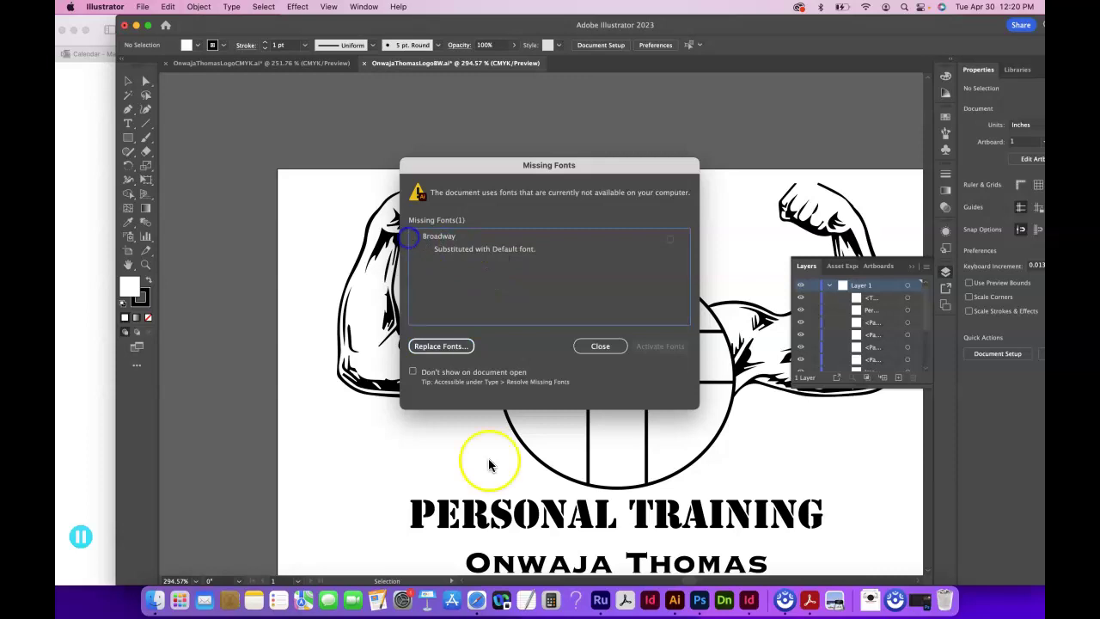
click(474, 596)
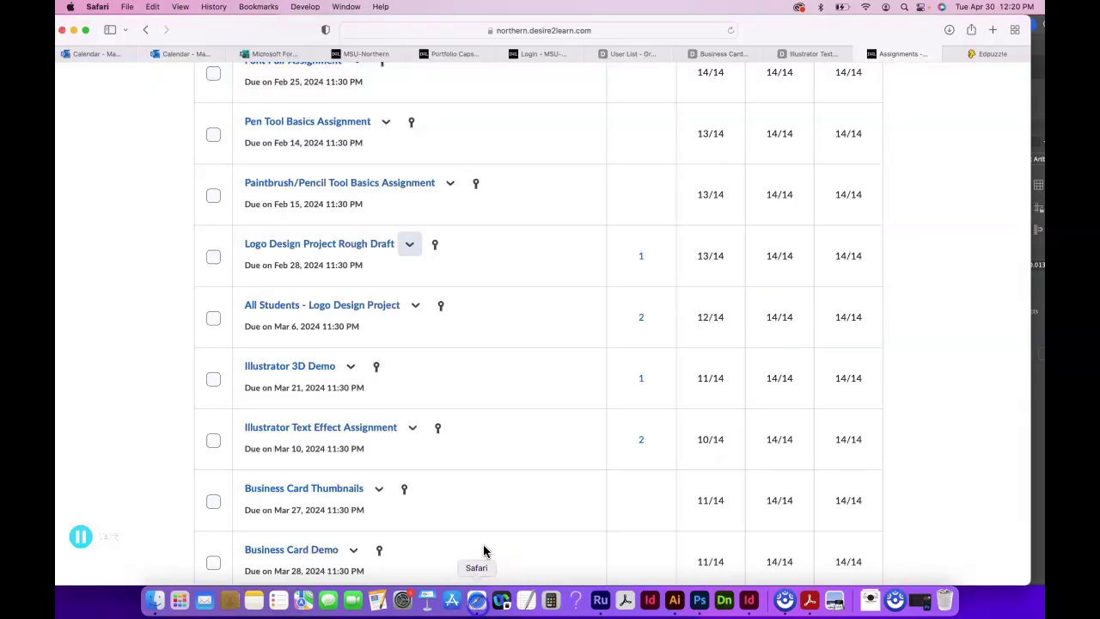
- Search Google for 'broadway font' in a new Safari tab, allowing the location prompts
click(994, 30)
text(br)
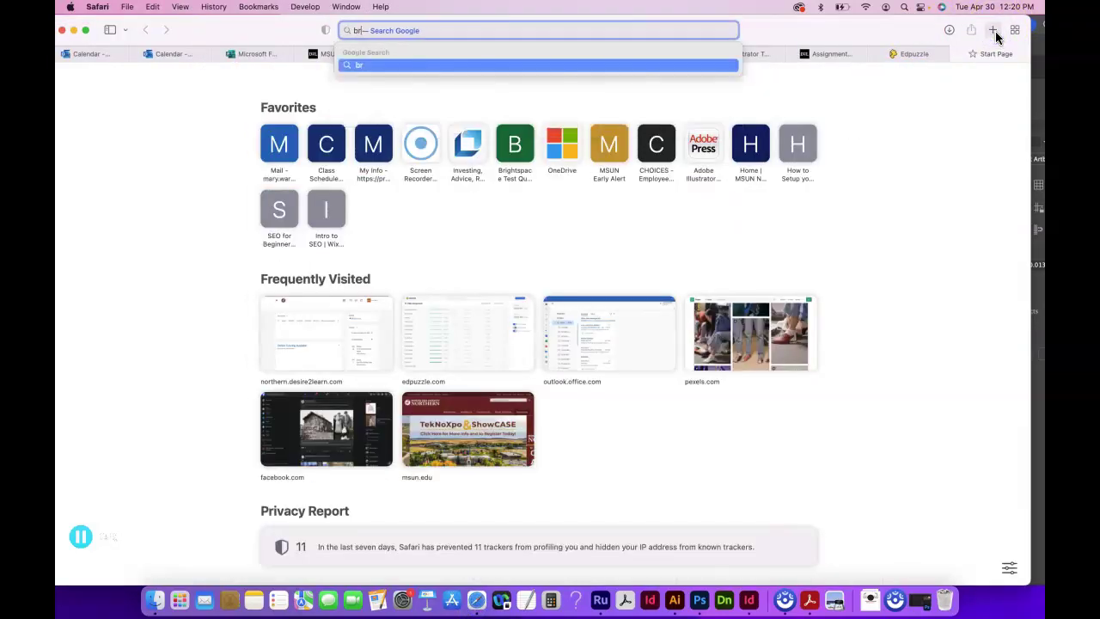
text(oadway)
key(Return)
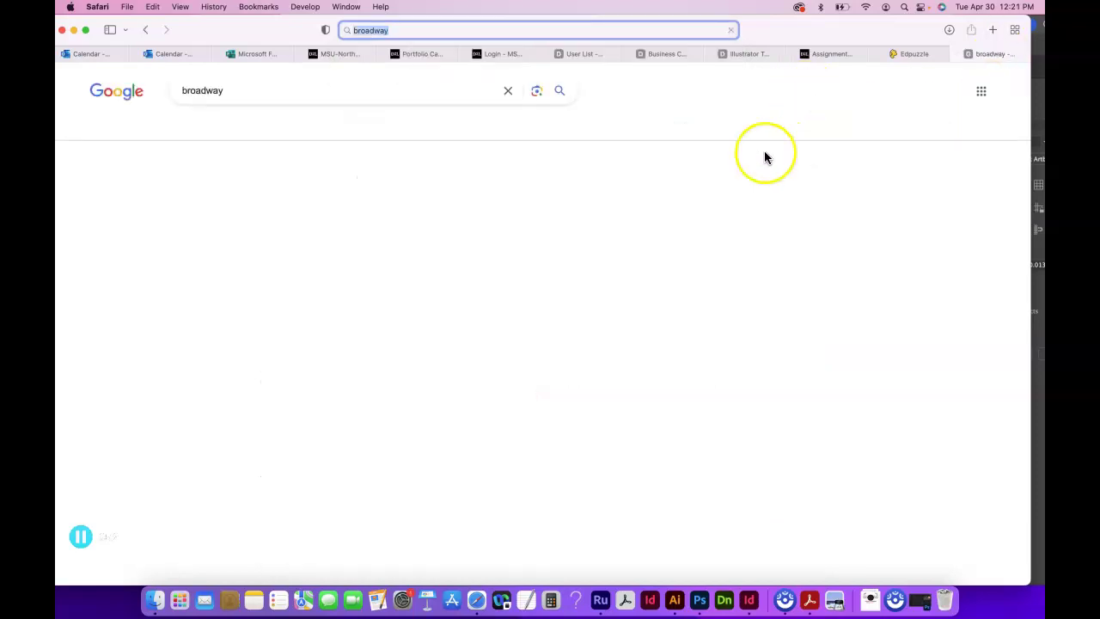
click(264, 96)
text(fo)
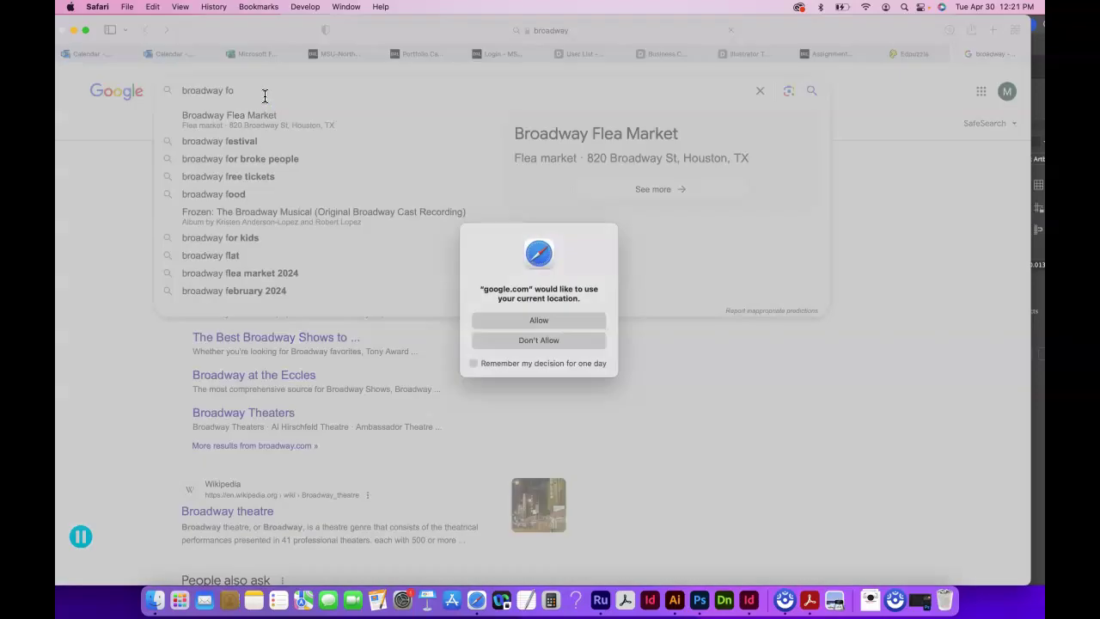
click(515, 316)
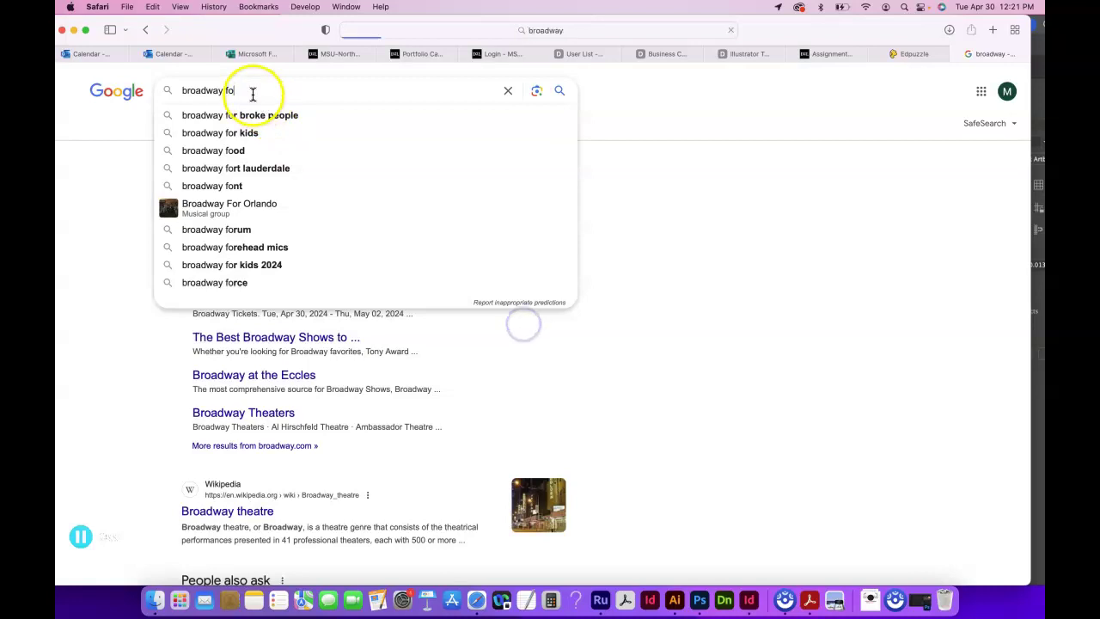
click(253, 95)
key(BackSpace)
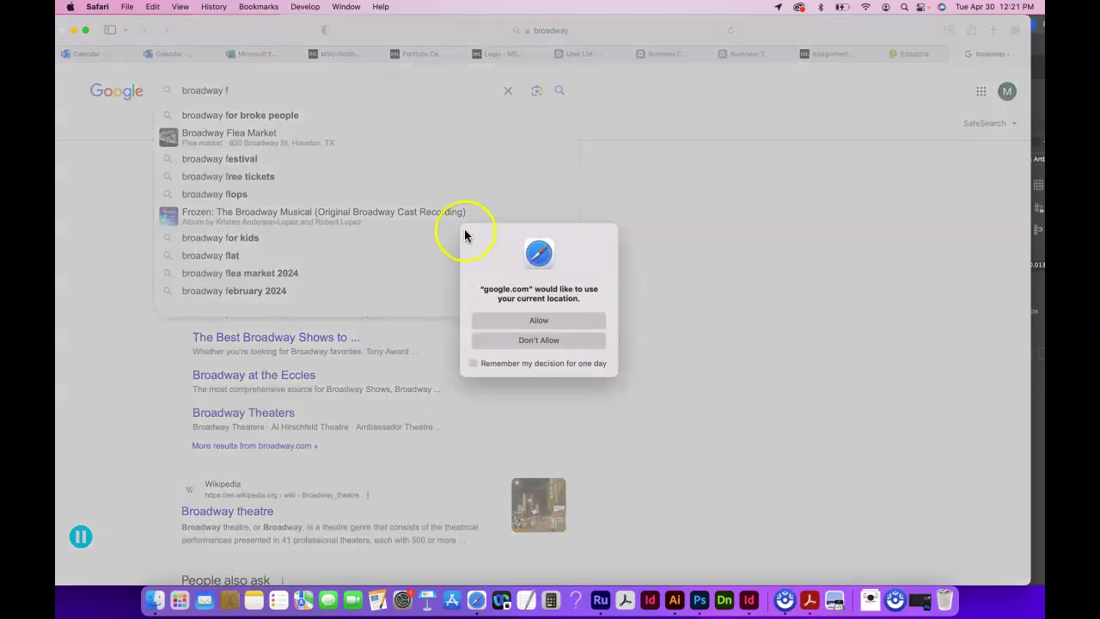
click(510, 324)
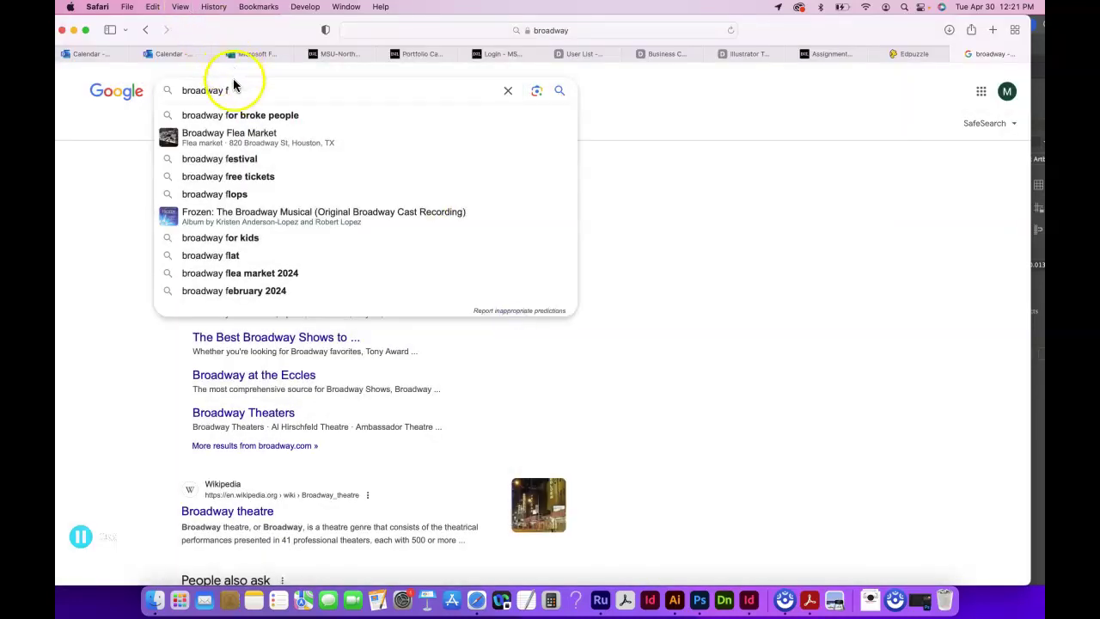
text(ont)
key(Return)
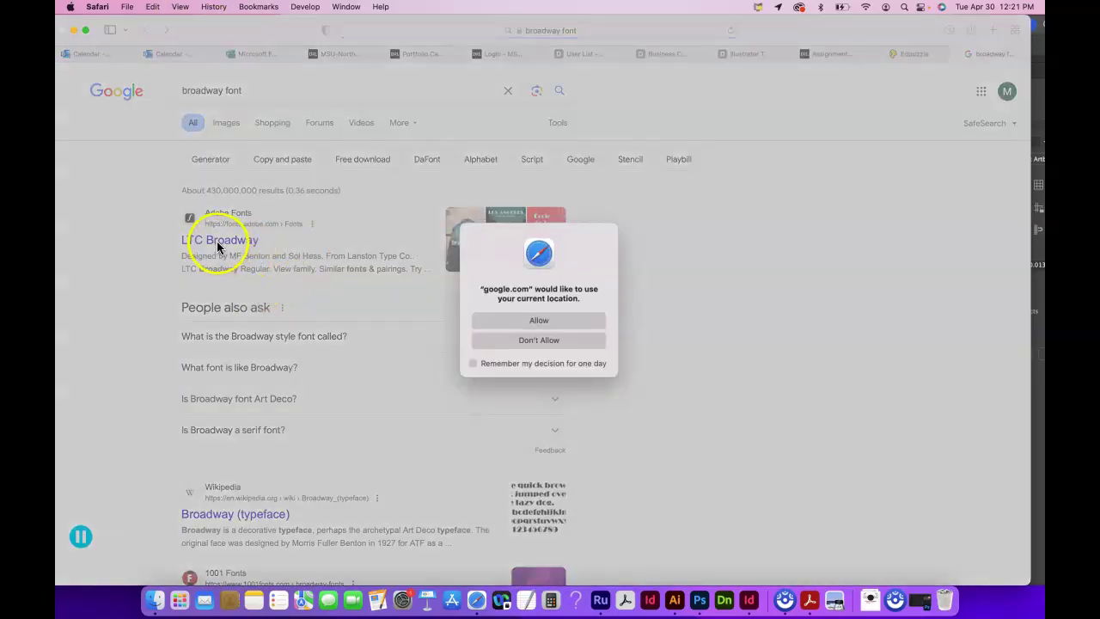
click(549, 319)
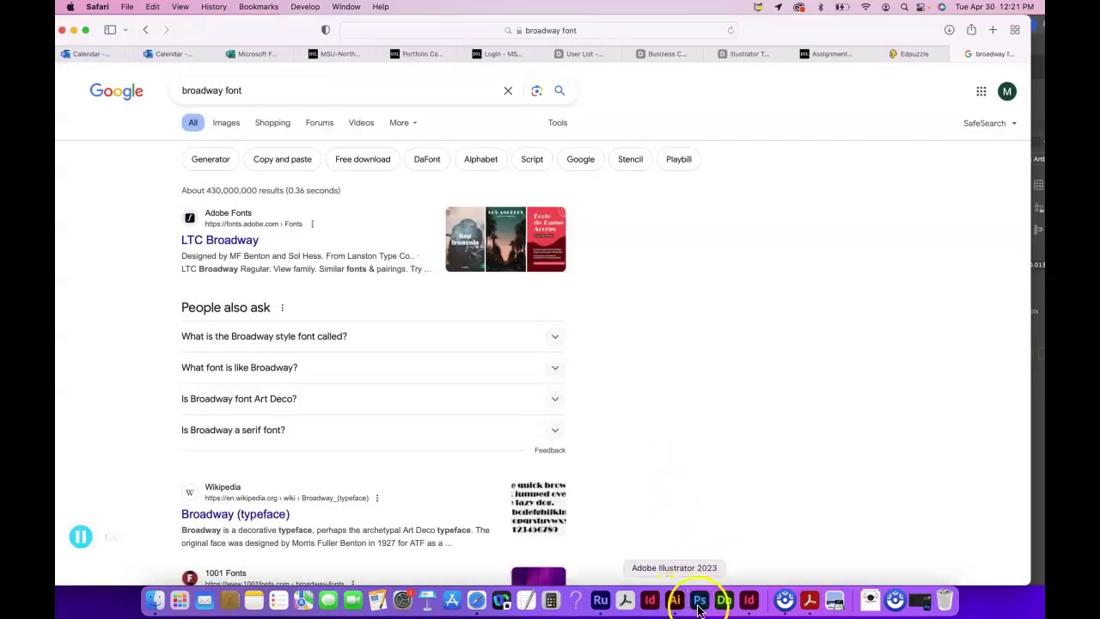
- Bring Illustrator back to the front and close the Missing Fonts warning
click(748, 602)
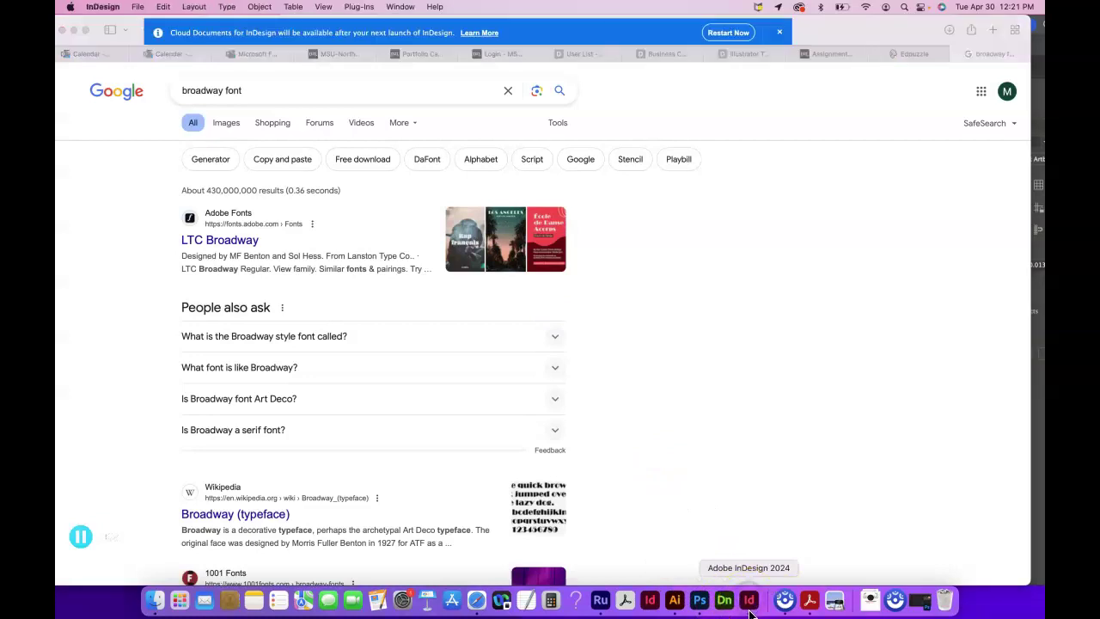
click(674, 600)
click(603, 345)
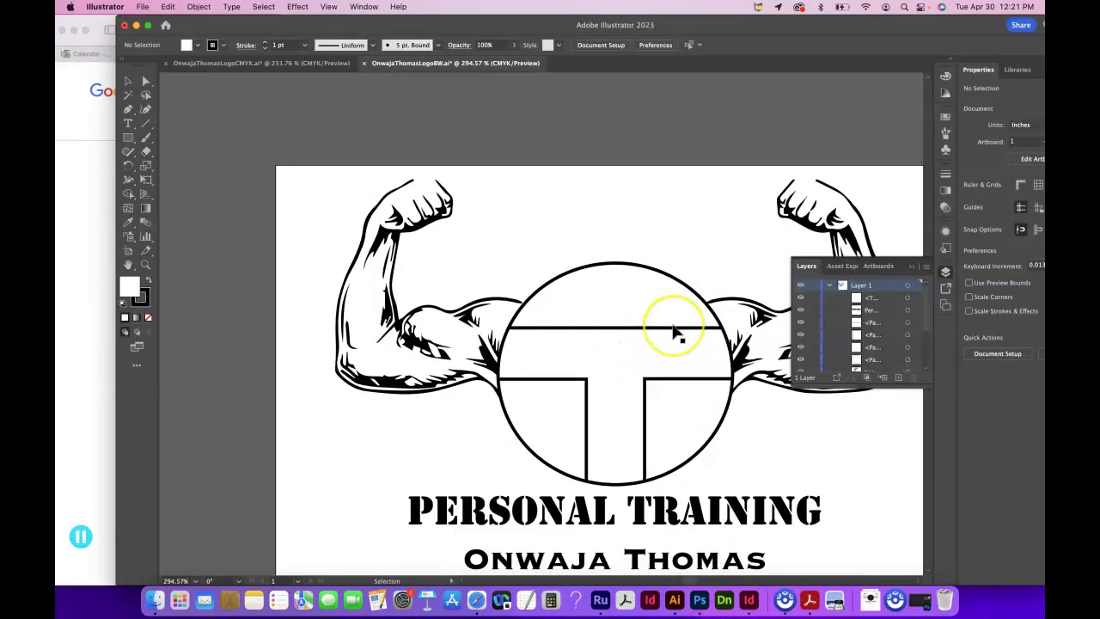
scroll(675, 329, down, 5)
scroll(675, 329, right, 5)
- Try moving the traced right arm image, undo the move, and cancel closing the black-and-white logo
click(687, 266)
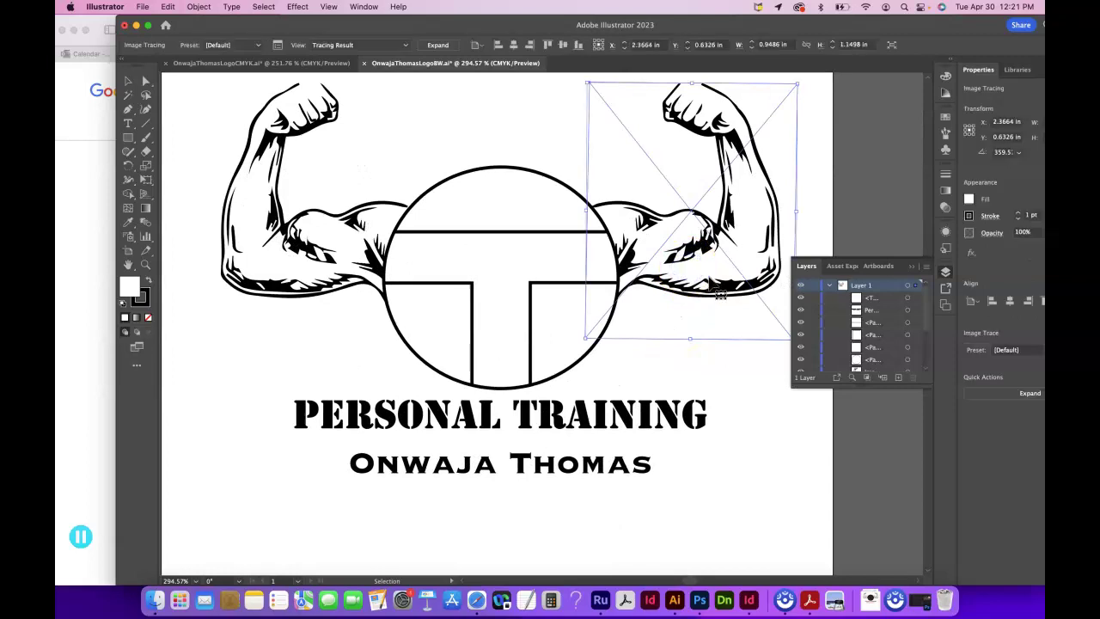
drag(526, 33, 432, 31)
mouse_move(614, 282)
mouse_down()
mouse_move(634, 306)
mouse_move(616, 262)
mouse_move(620, 275)
mouse_up()
key(super+z)
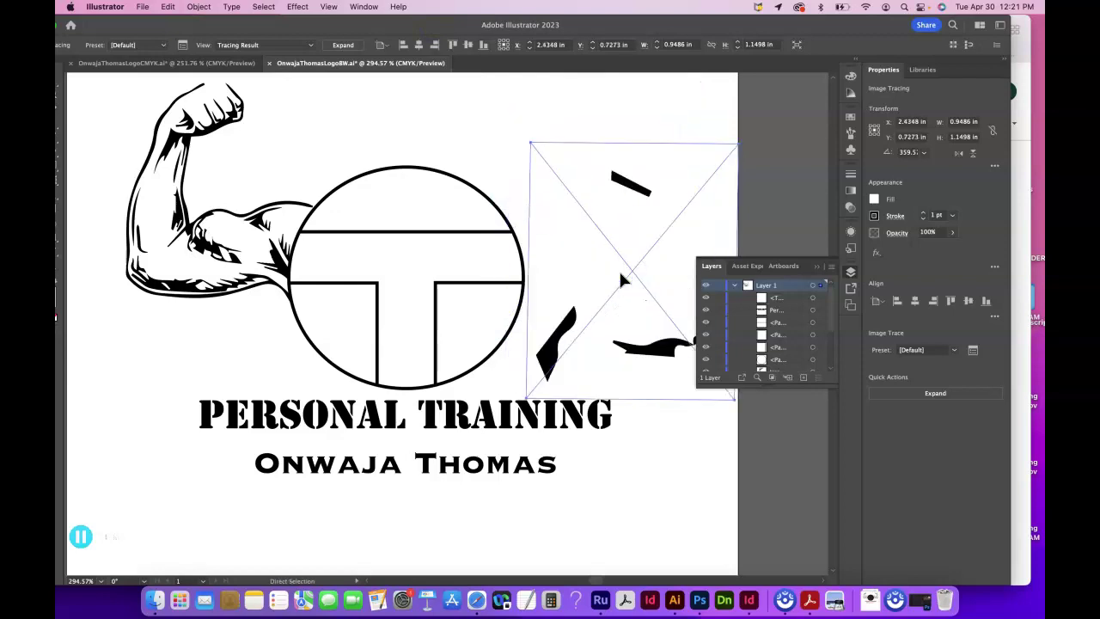
click(628, 382)
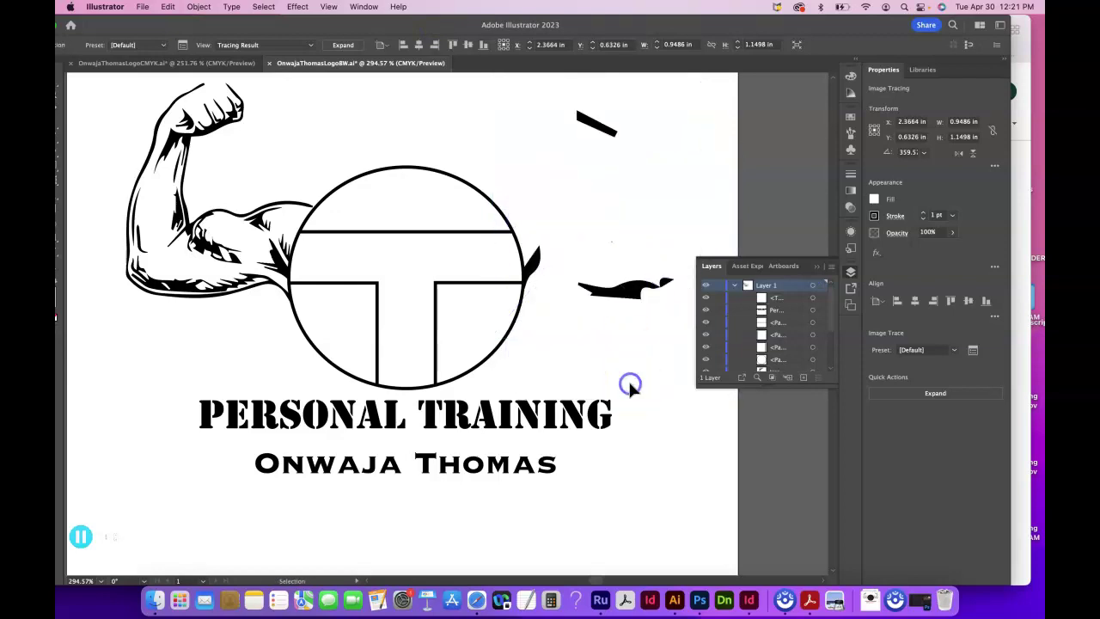
key(super+w)
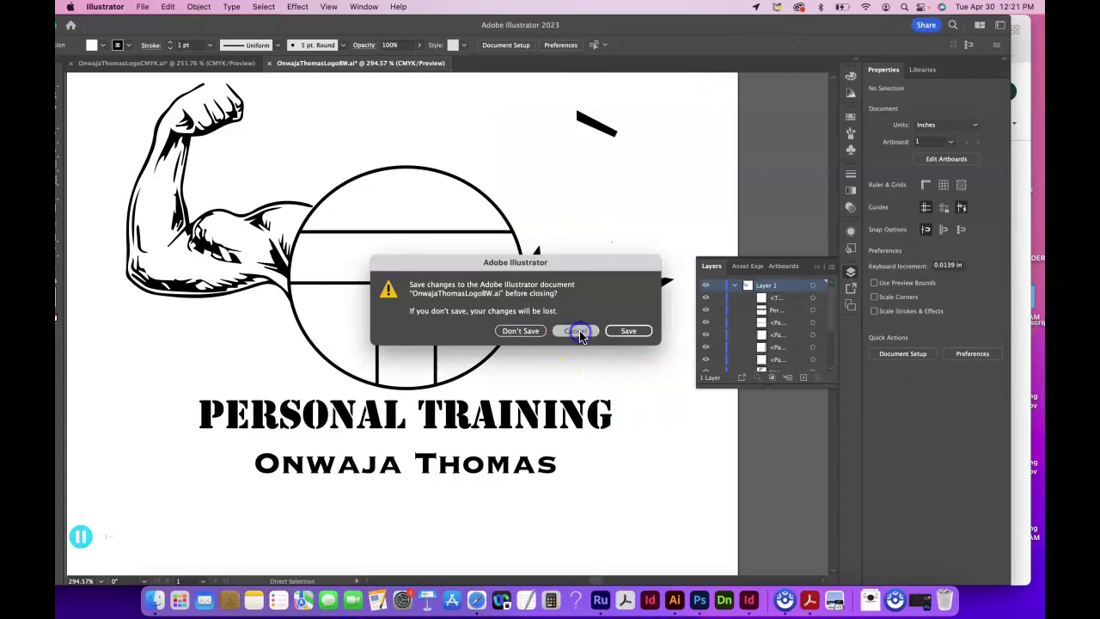
click(577, 330)
- Reopen the black-and-white logo with its link ignored, maximize the window, and view the CMYK document
click(870, 601)
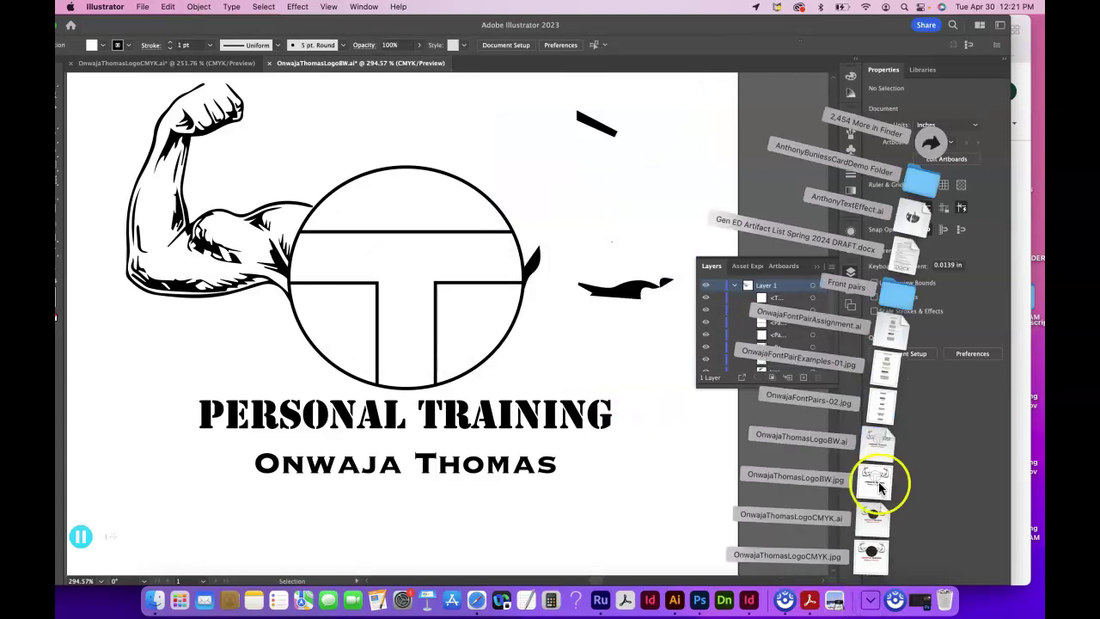
click(878, 442)
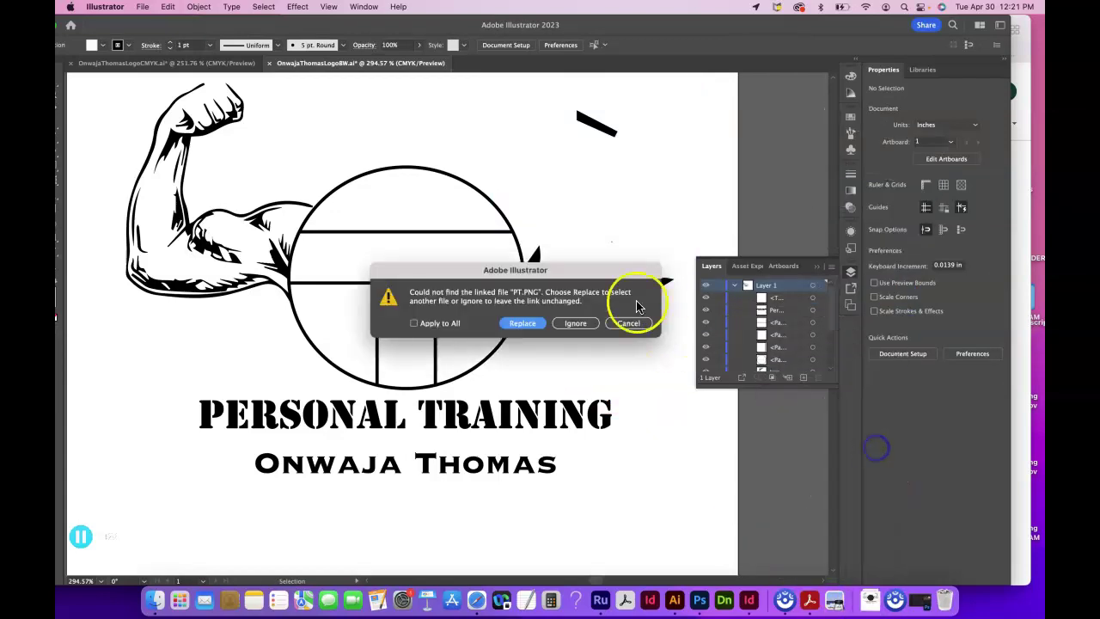
click(580, 328)
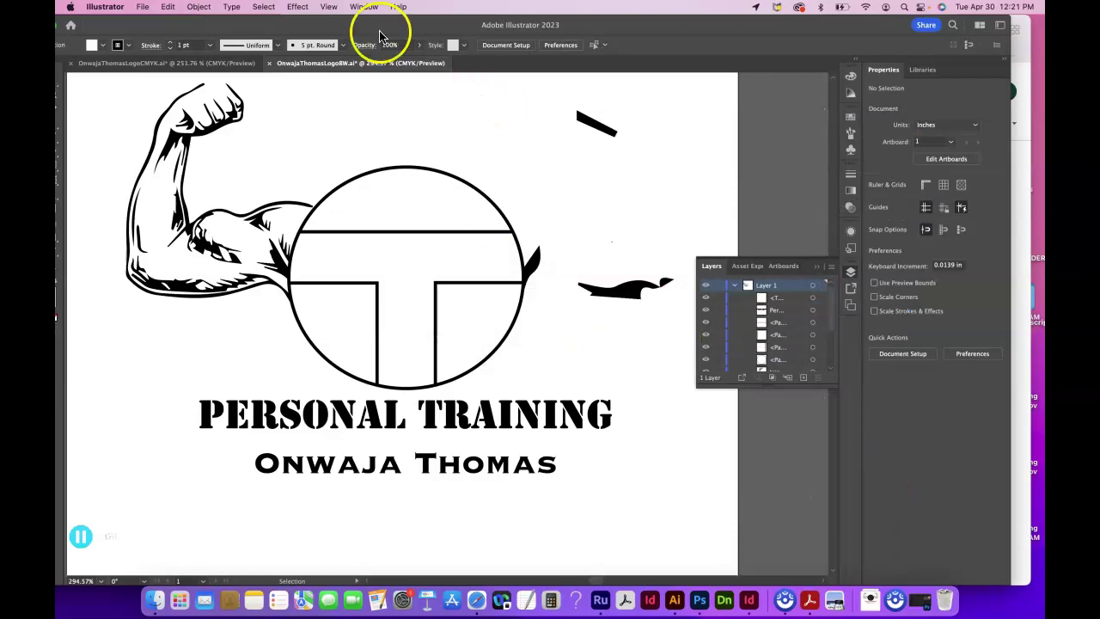
drag(142, 33, 218, 32)
click(128, 27)
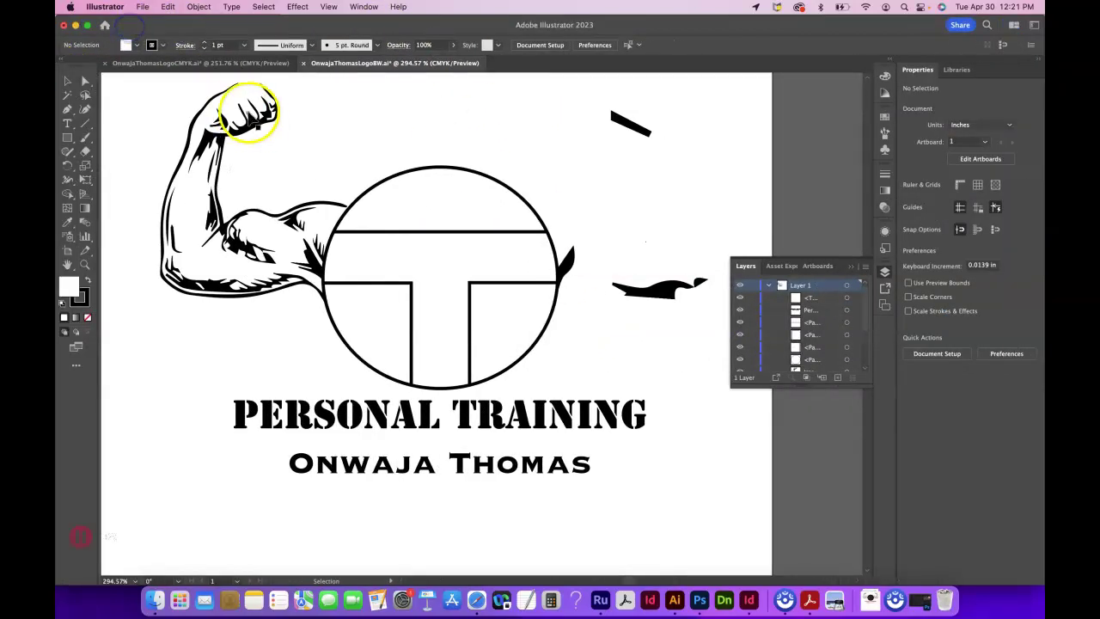
click(218, 63)
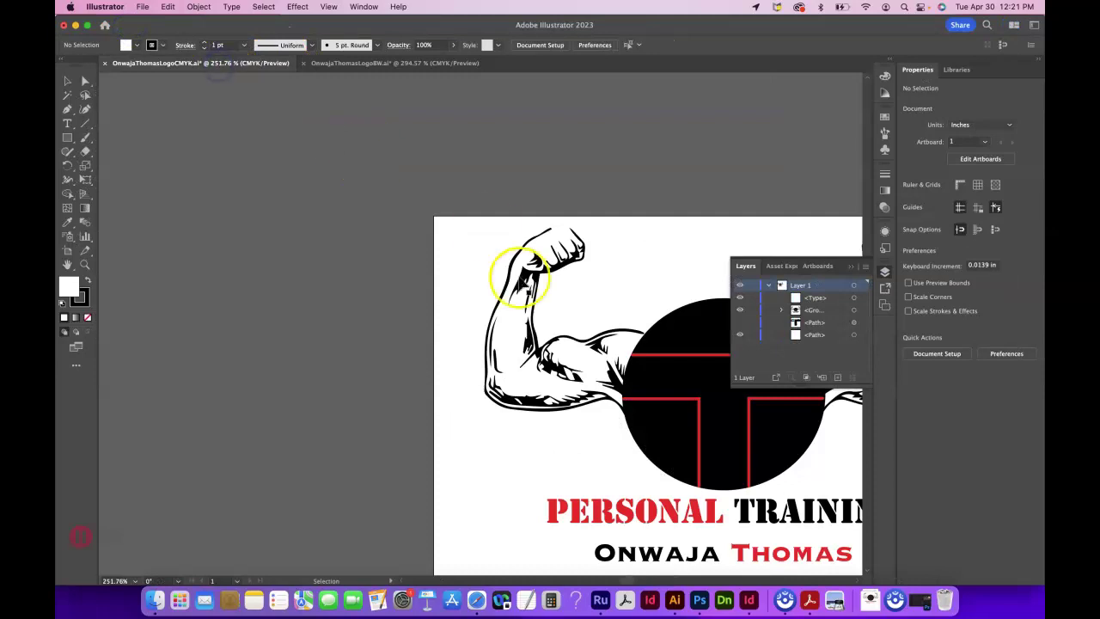
- Select the CMYK logo group and ungroup it
scroll(520, 283, right, 5)
scroll(520, 284, down, 3)
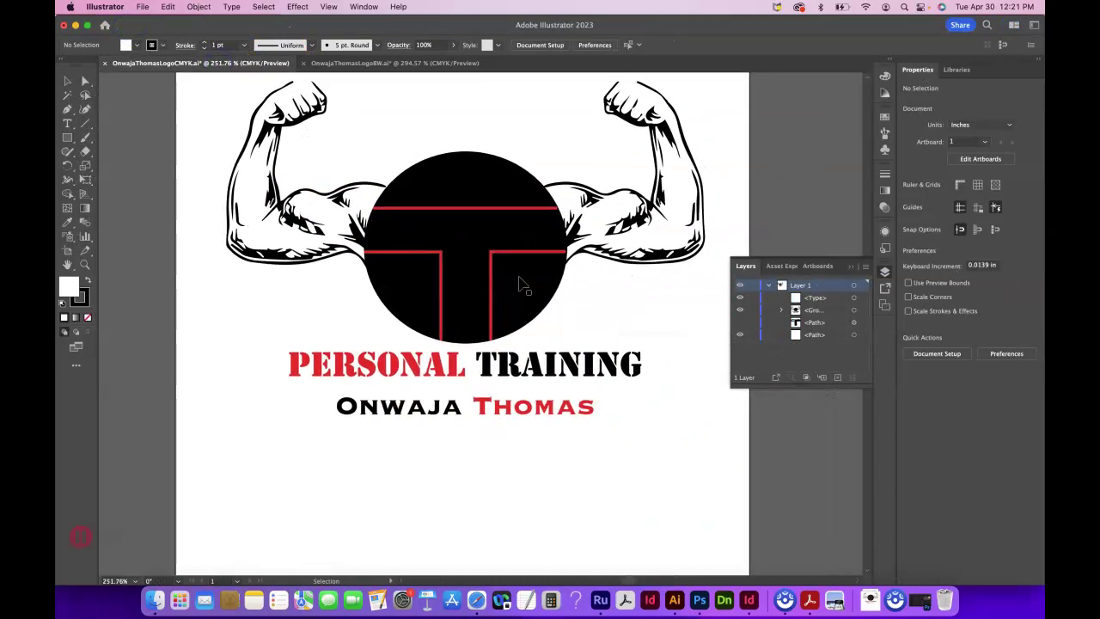
scroll(518, 284, right, 1)
click(527, 360)
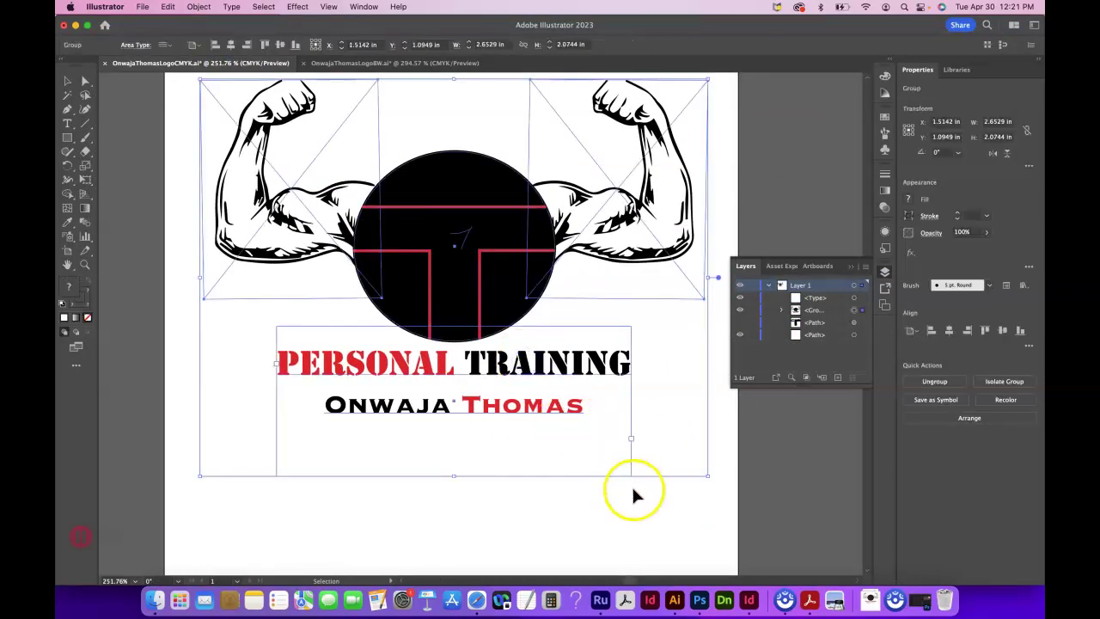
scroll(643, 506, up, 2)
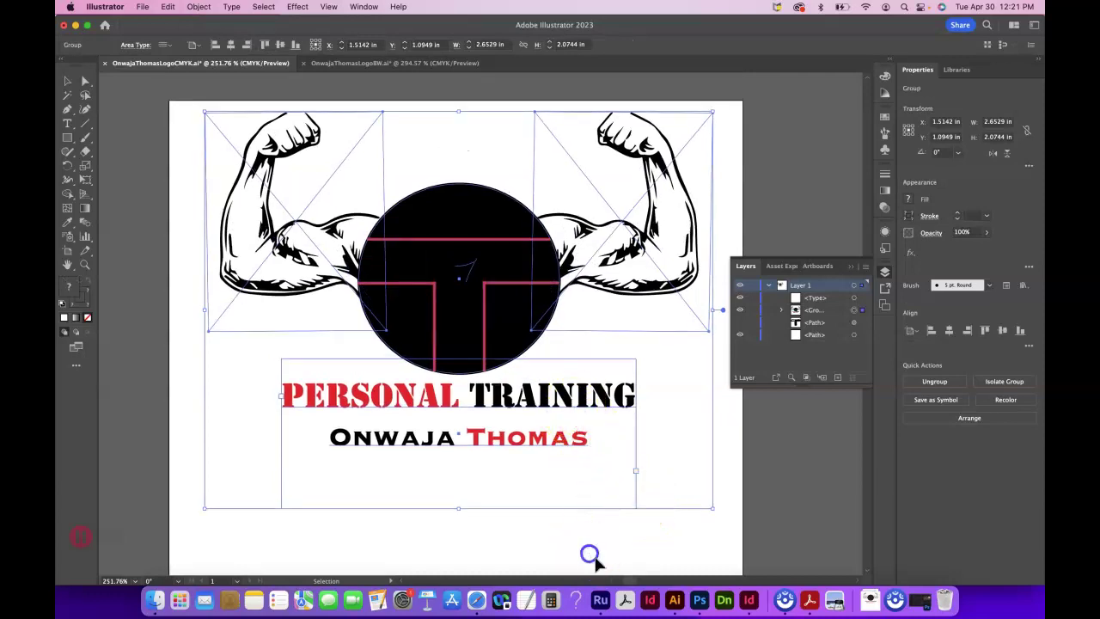
click(589, 554)
right_click(546, 449)
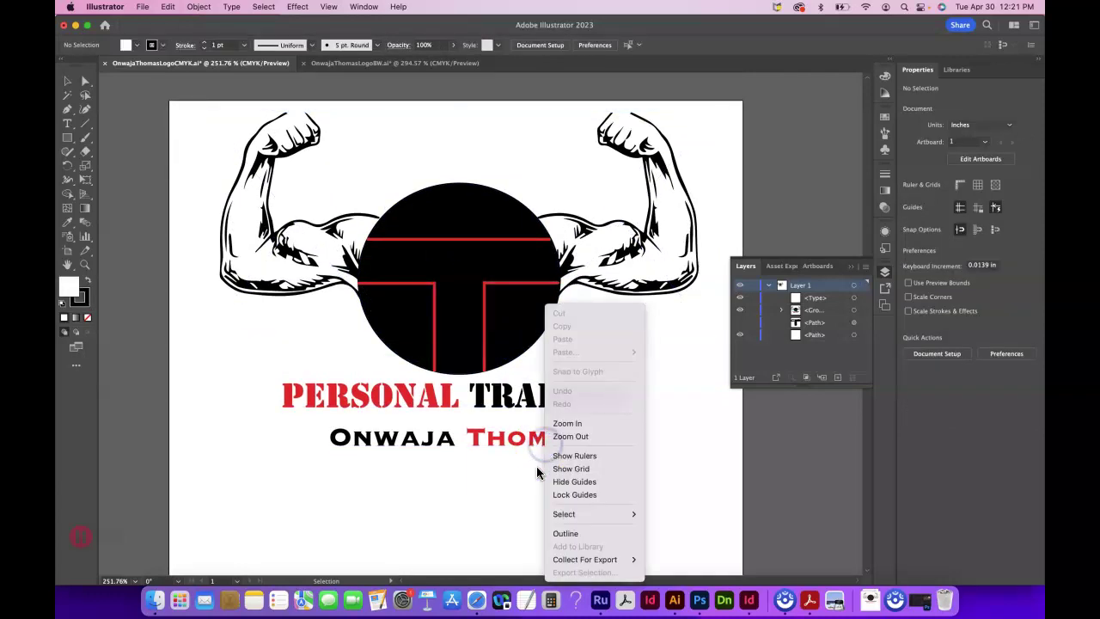
click(454, 496)
click(481, 409)
click(956, 387)
click(567, 409)
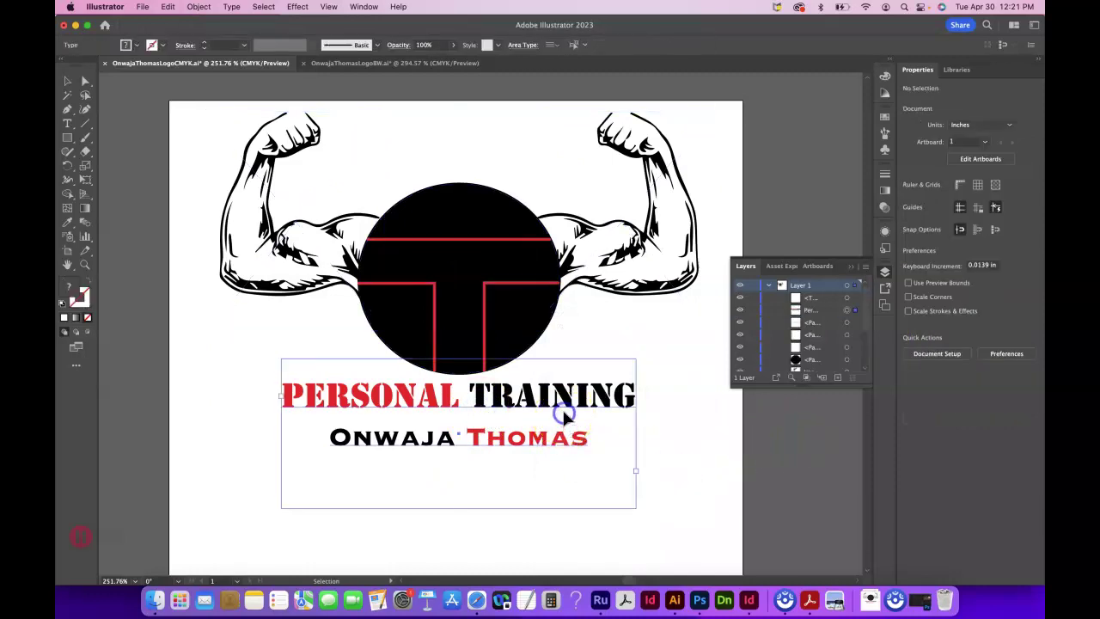
- Convert the PERSONAL TRAINING and name text to outlines and inspect their anchor points up close
click(566, 416)
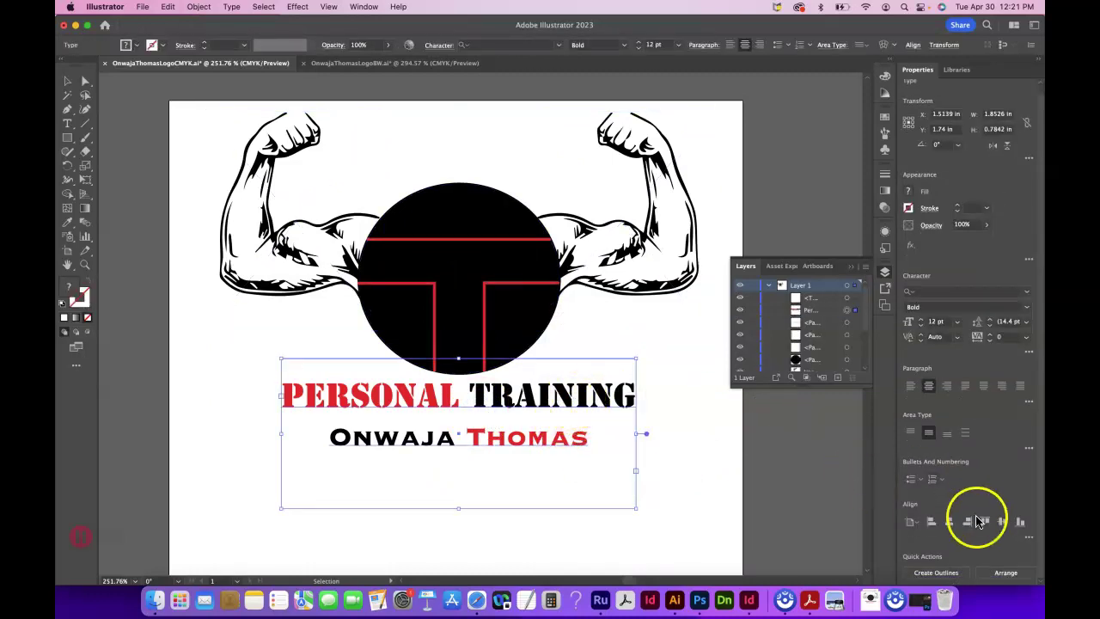
click(936, 572)
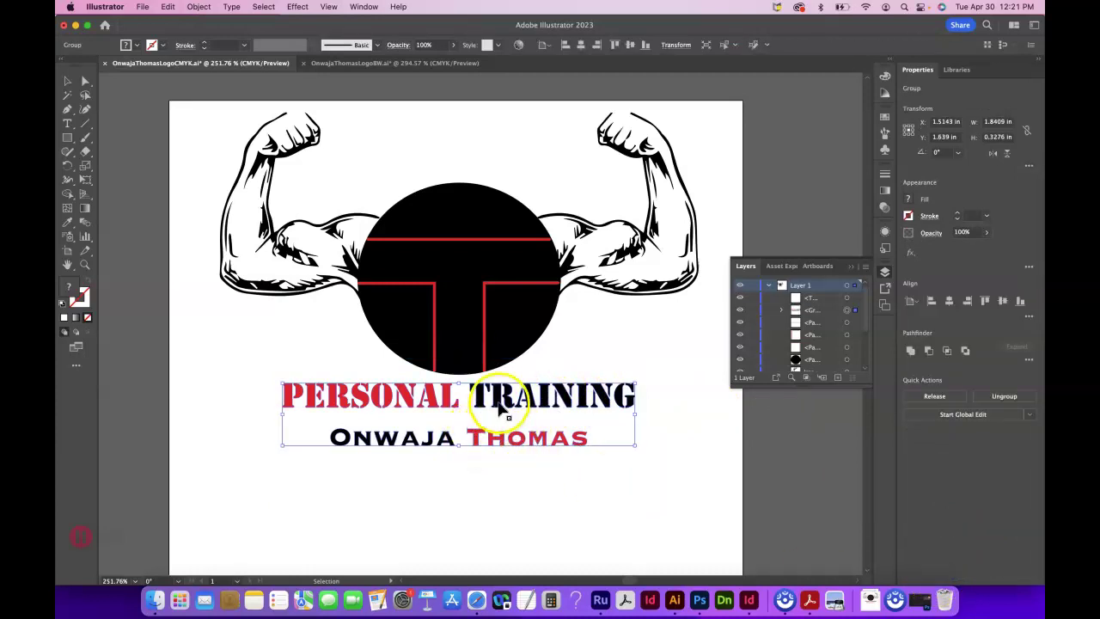
click(559, 481)
click(545, 402)
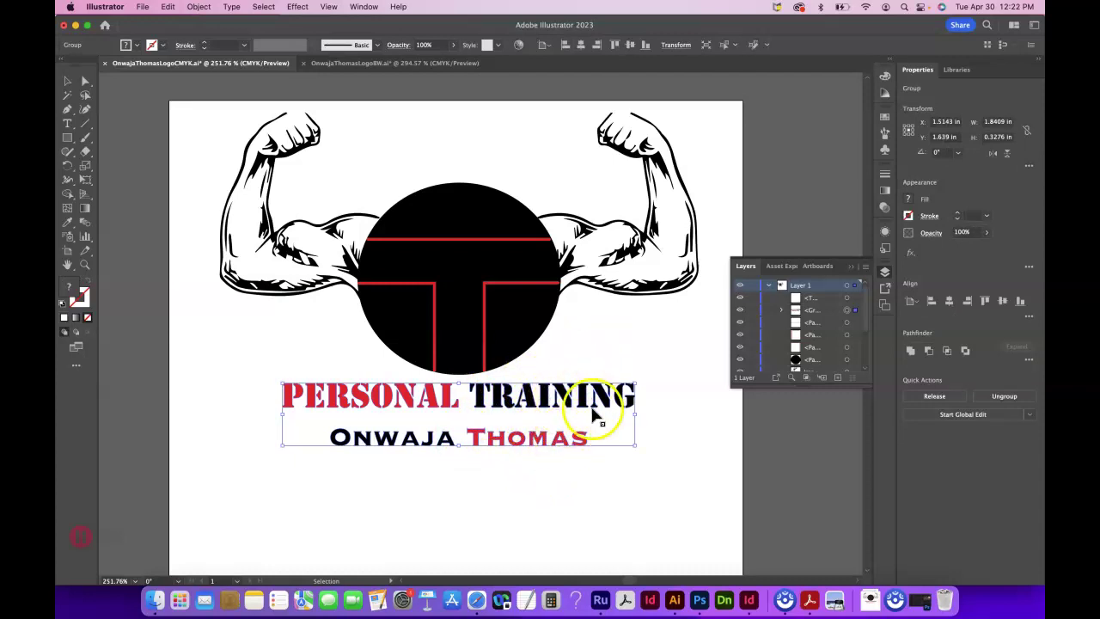
key(super+equal)
key(super+equal)
key(super+equal)
key(super+equal)
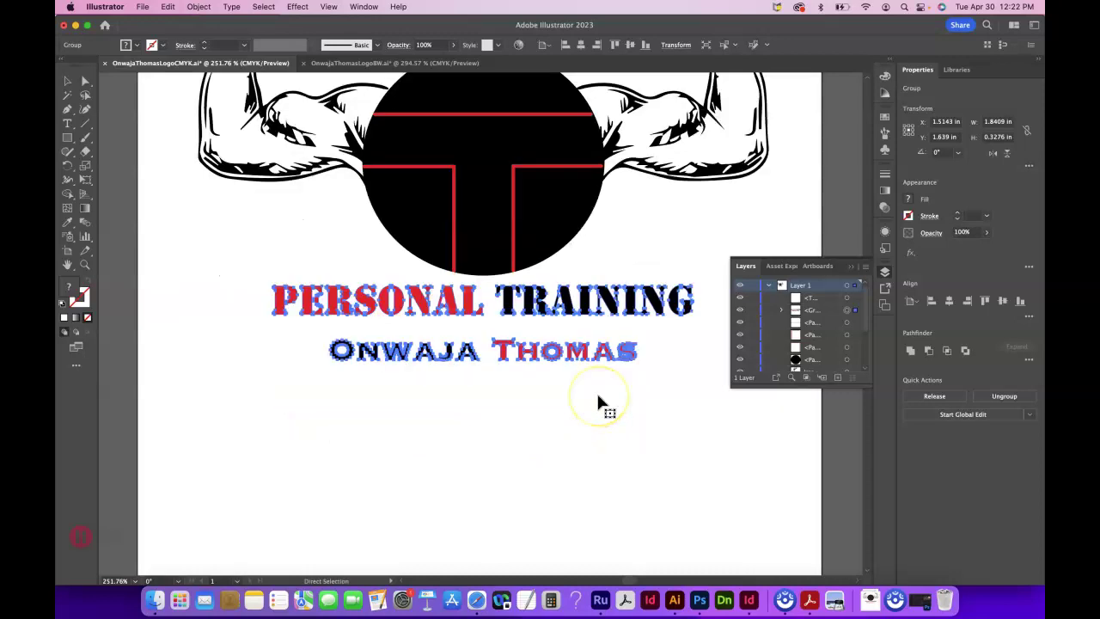
click(468, 265)
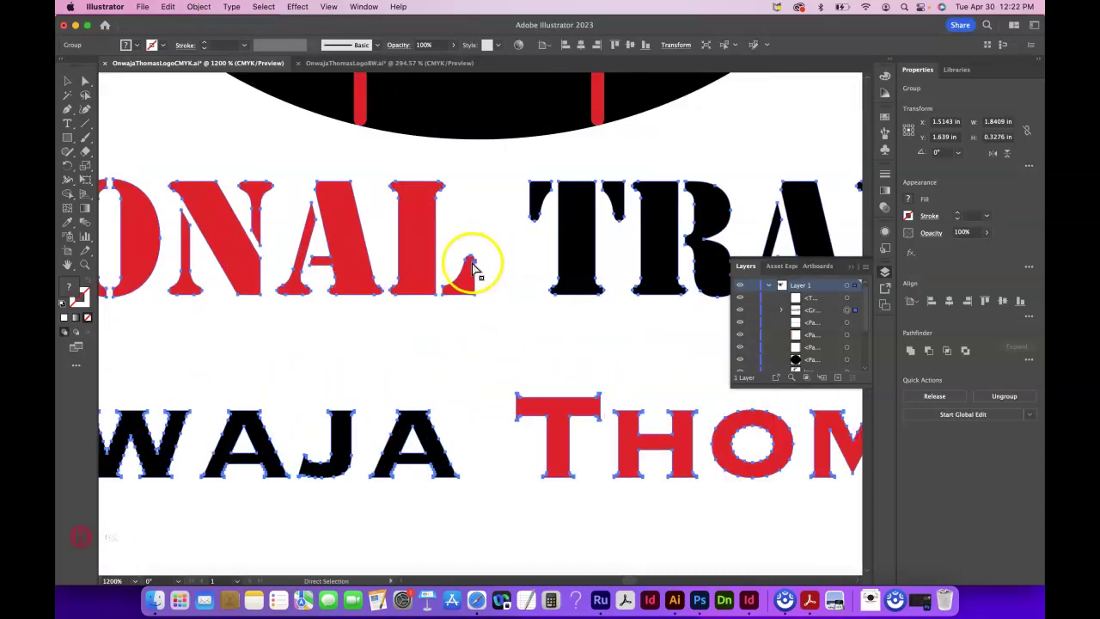
key(super+0)
key(v)
click(652, 429)
click(370, 64)
click(478, 407)
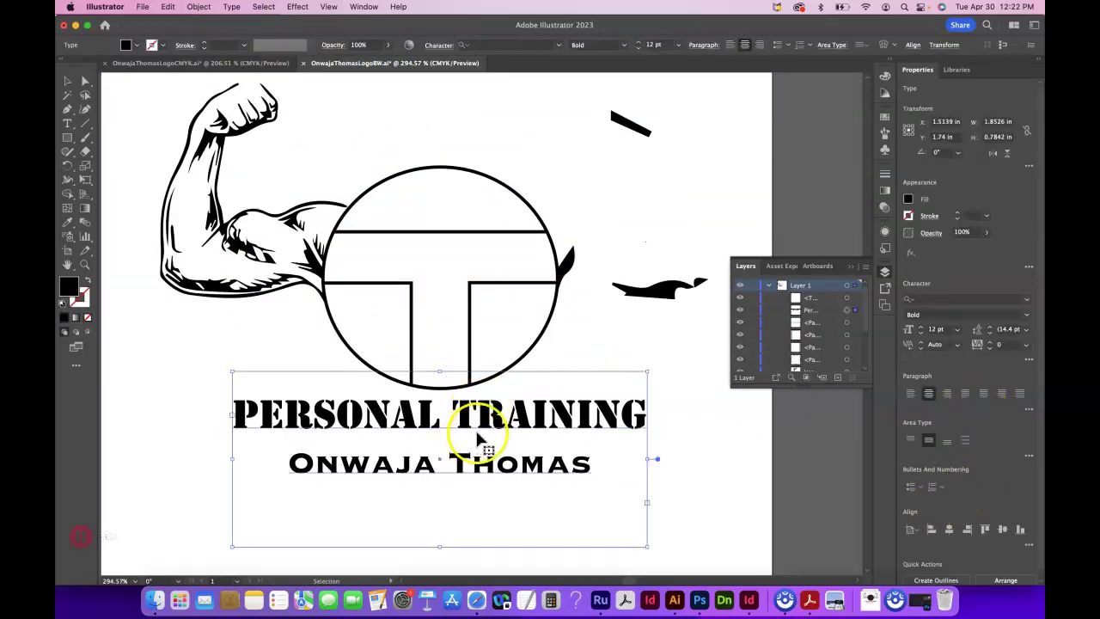
- Close the black-and-white logo without saving and reopen it, ignoring the link and font warnings
scroll(666, 421, down, 1)
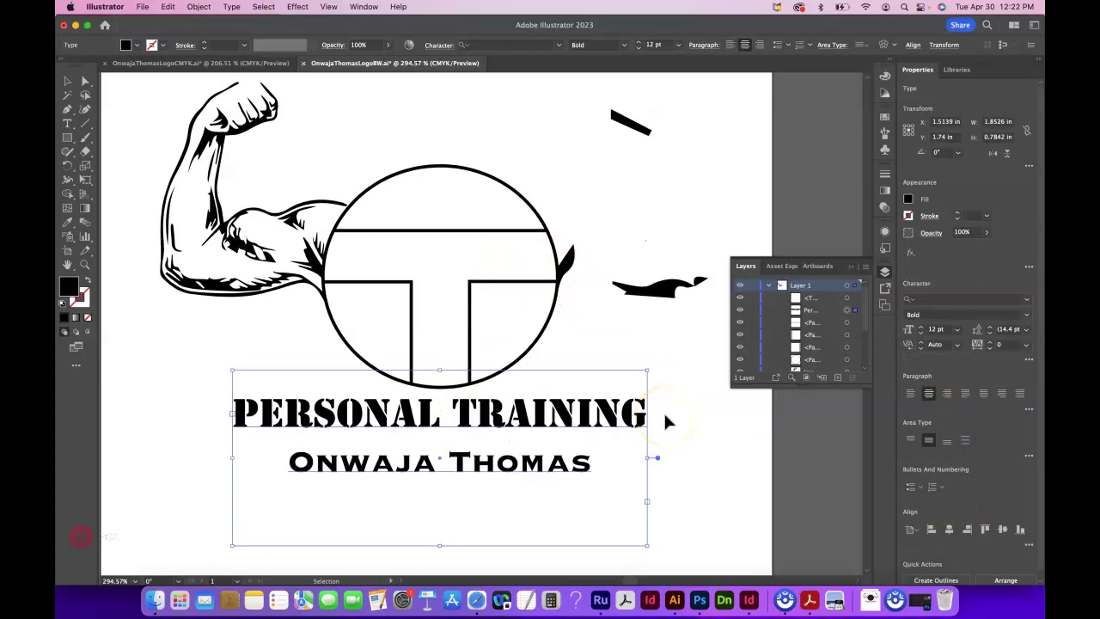
key(super+w)
click(554, 331)
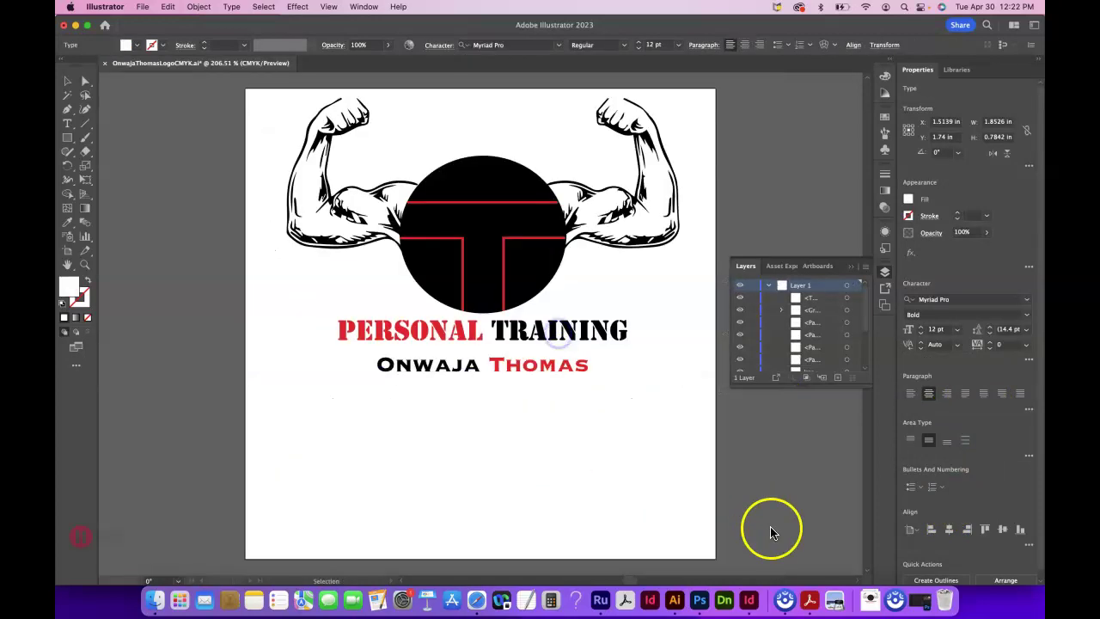
click(872, 610)
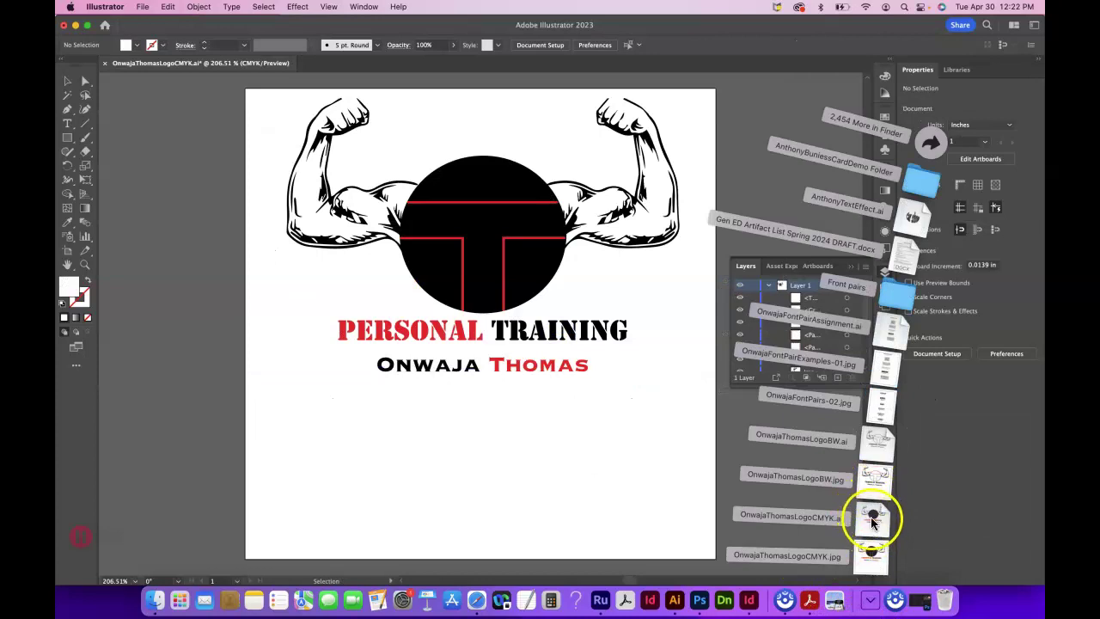
click(876, 446)
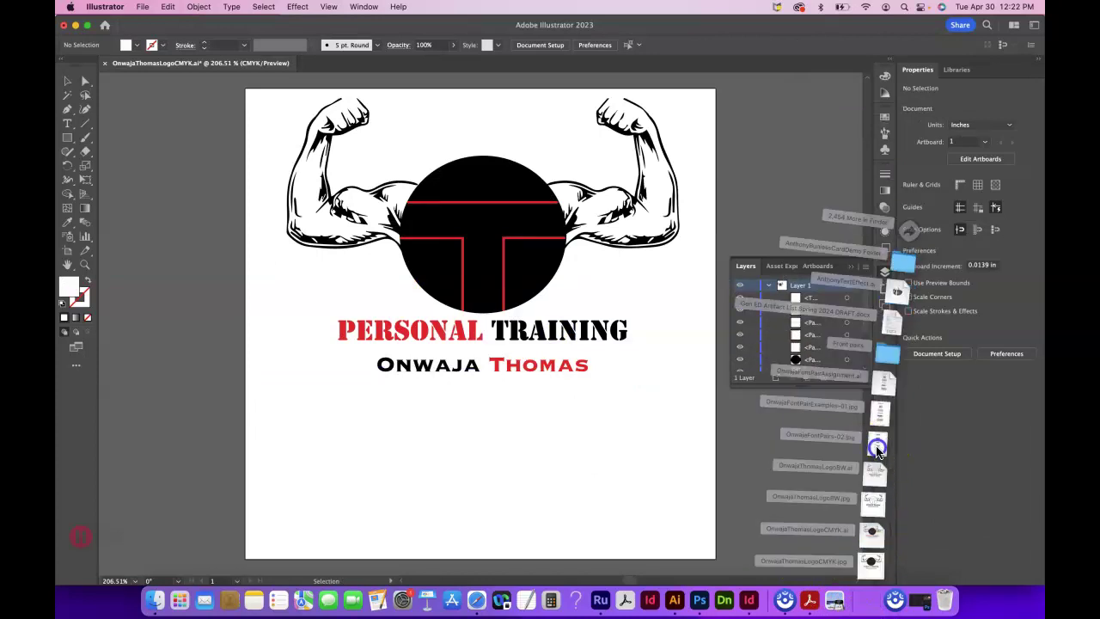
click(609, 324)
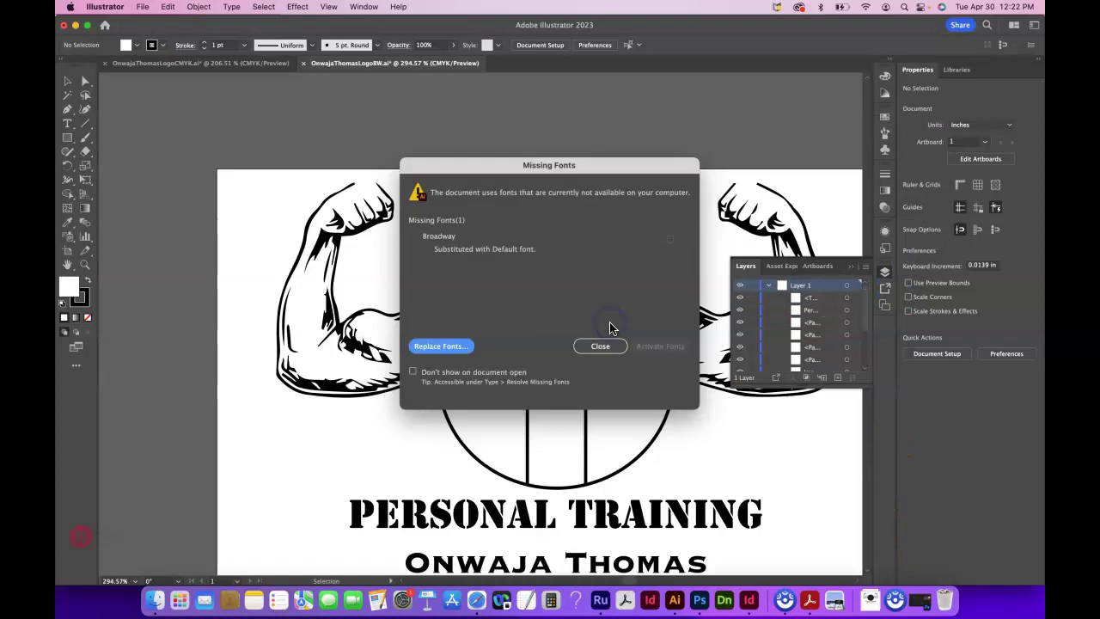
click(591, 347)
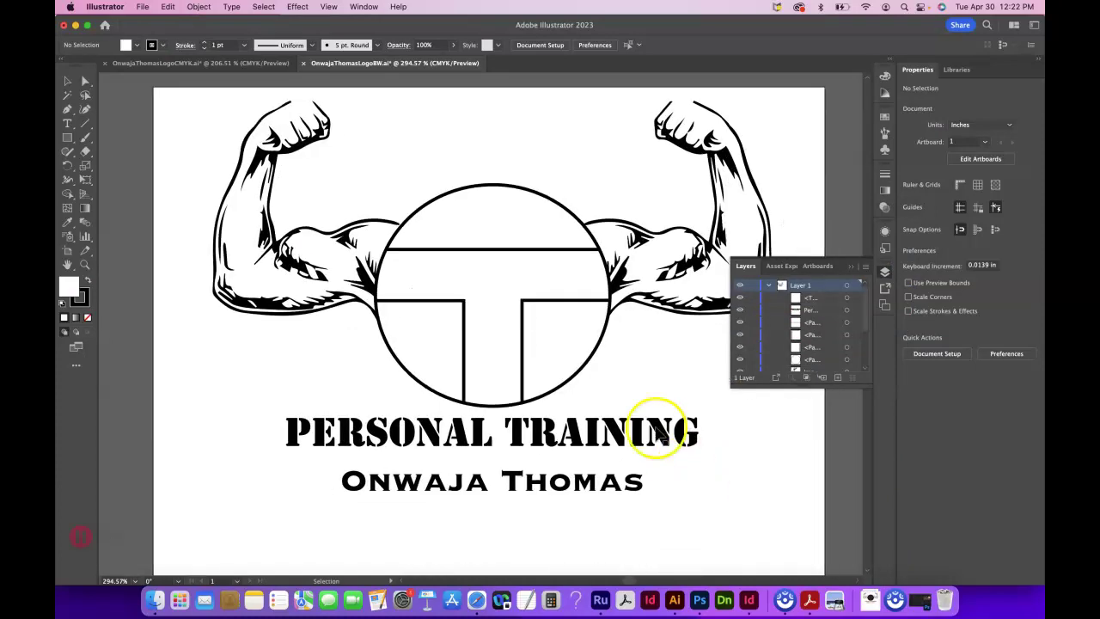
- Convert the black-and-white logo's PERSONAL TRAINING and name text to outlines
click(637, 430)
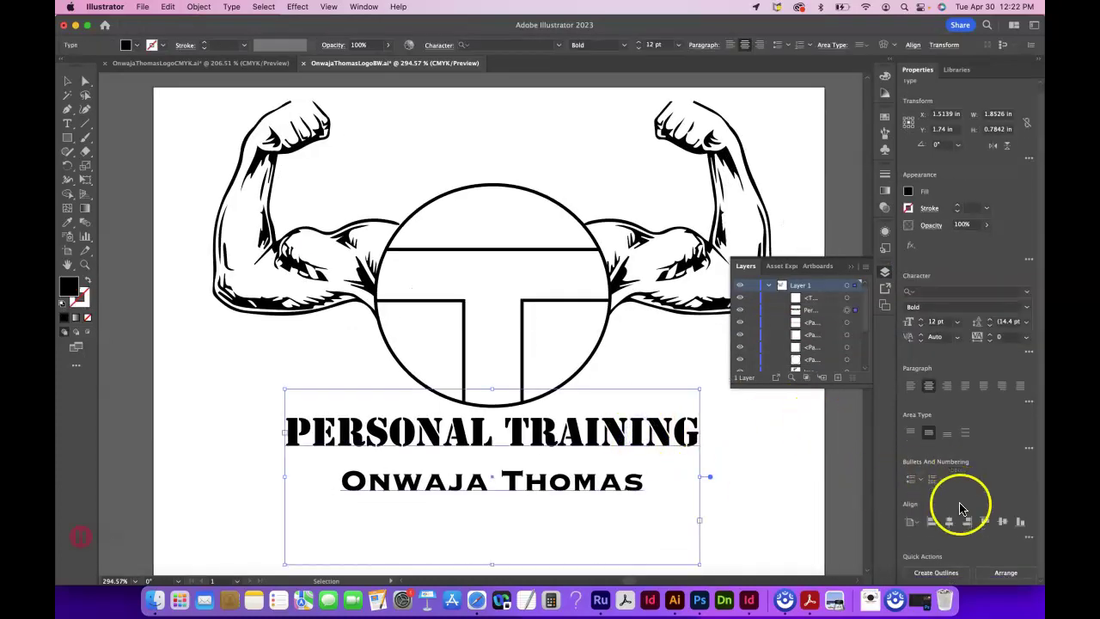
click(68, 80)
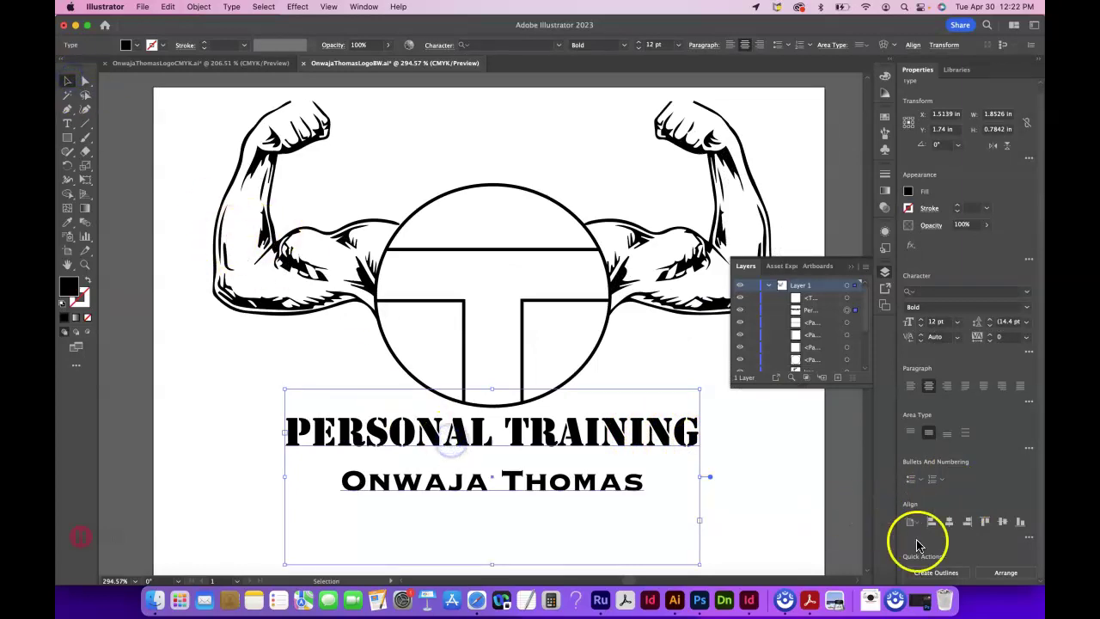
click(934, 573)
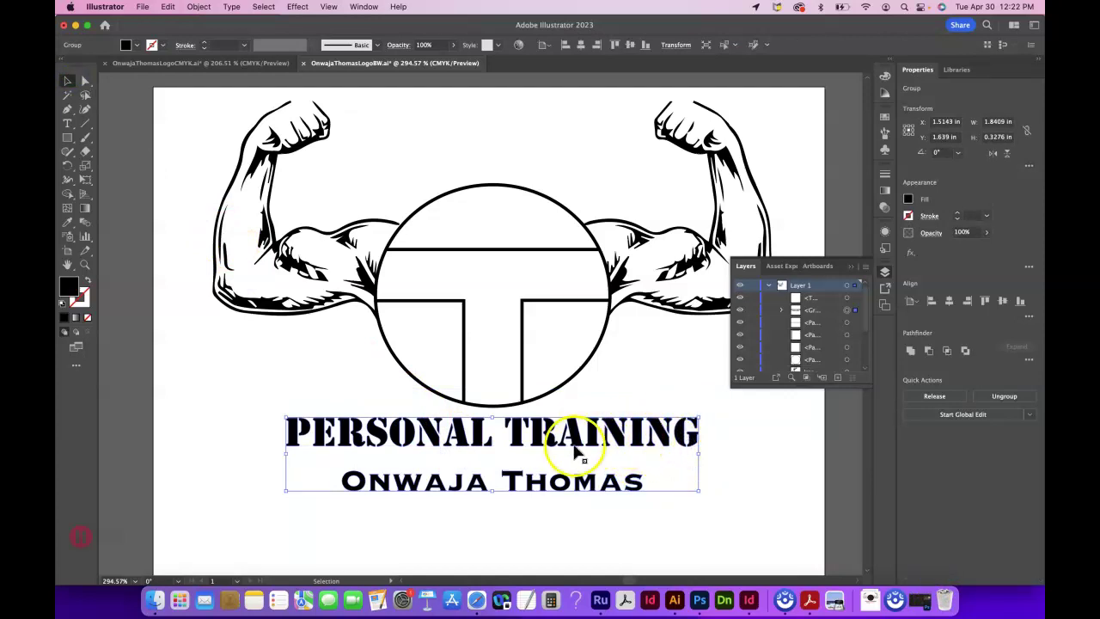
click(756, 505)
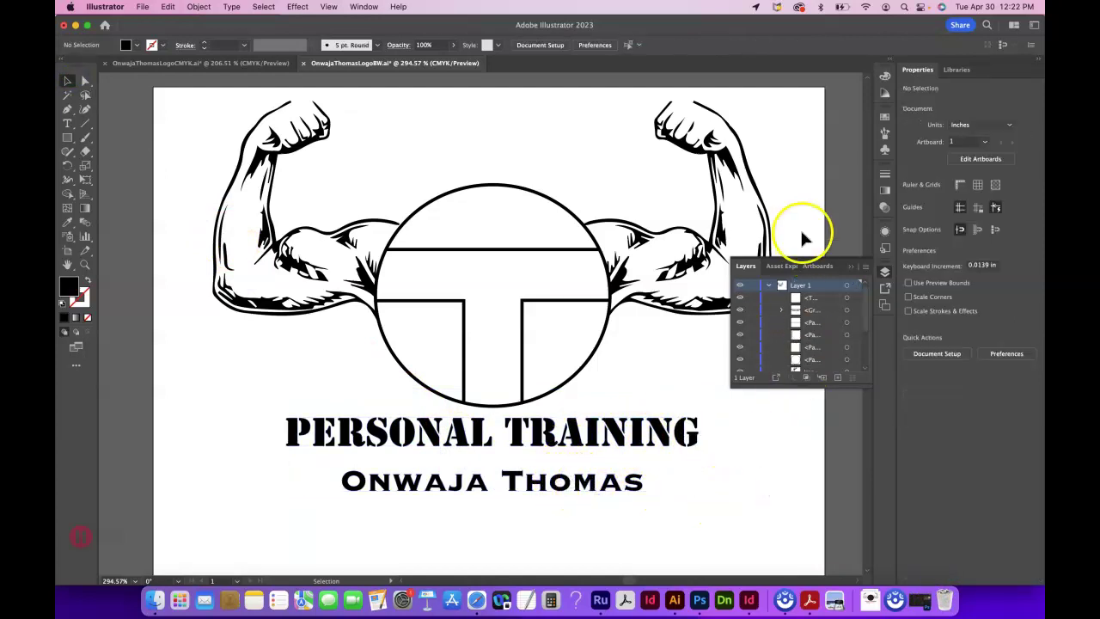
- Image Trace the arm artwork as Black and White and expand it into paths
click(715, 198)
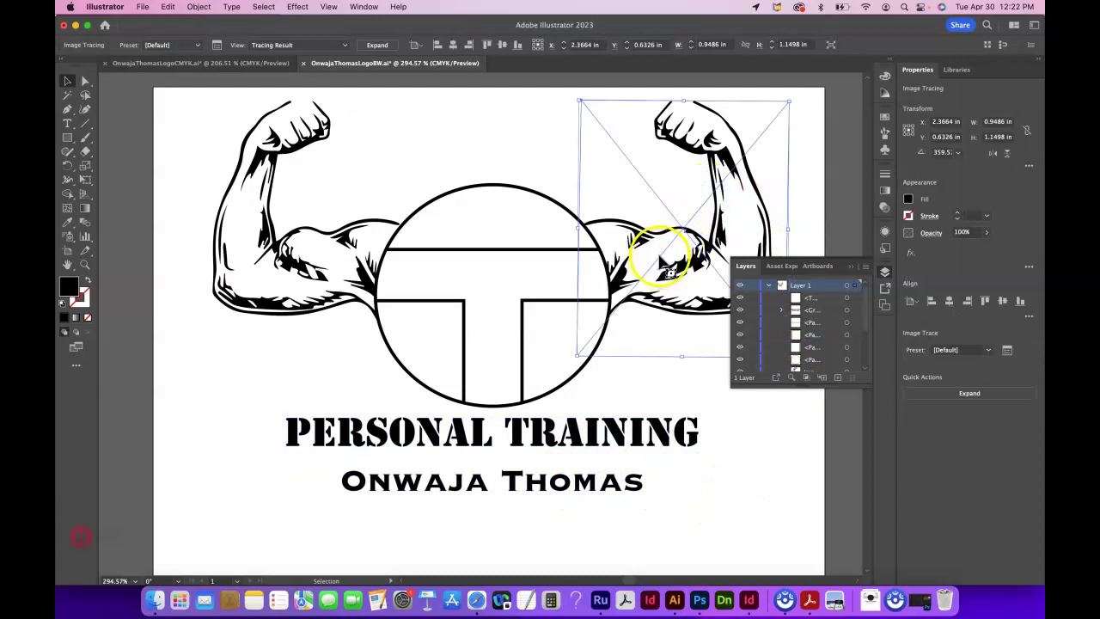
click(969, 394)
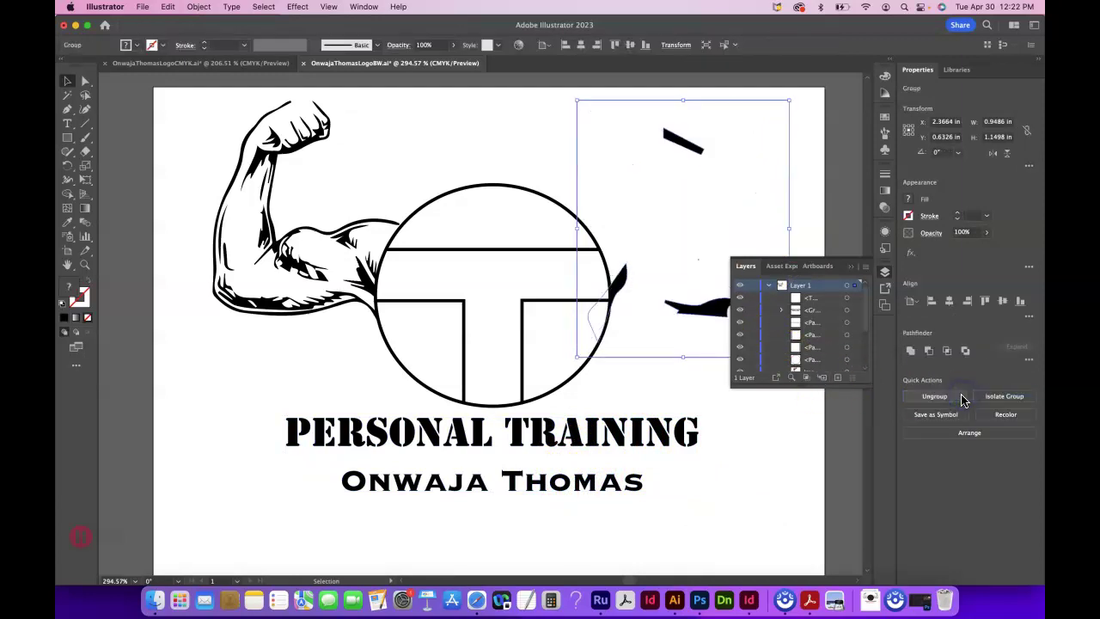
key(super+z)
key(super+z)
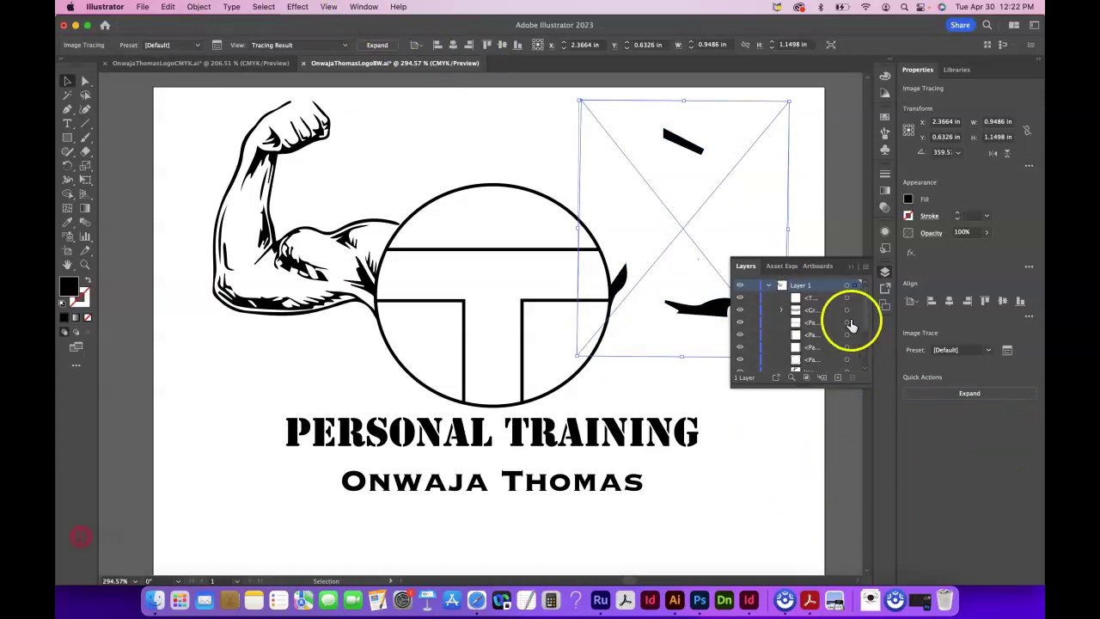
click(364, 6)
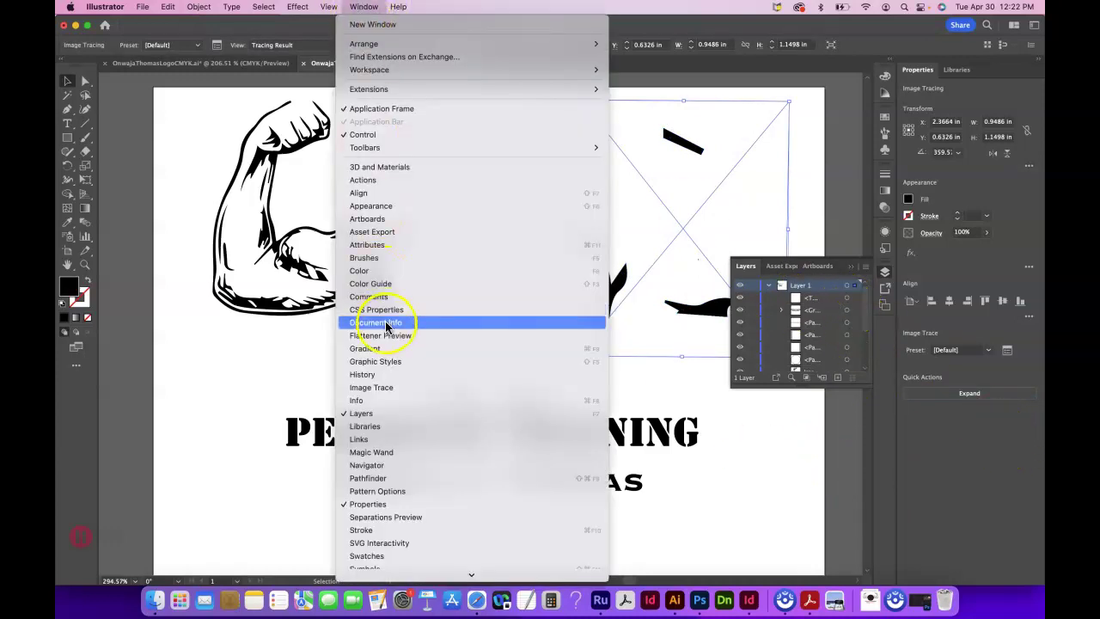
click(382, 386)
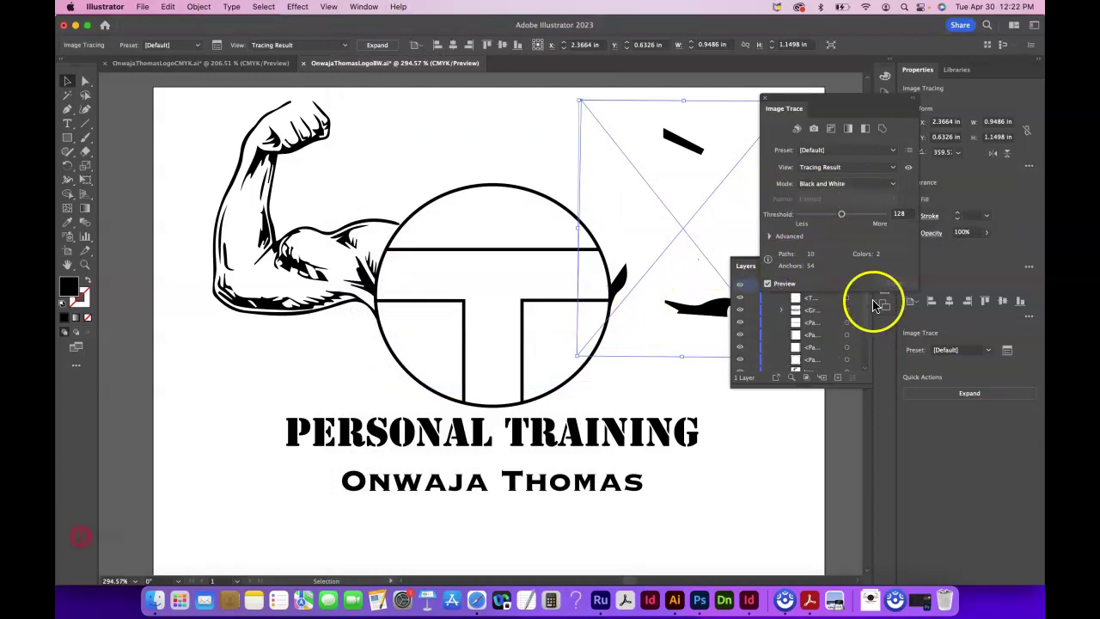
click(324, 191)
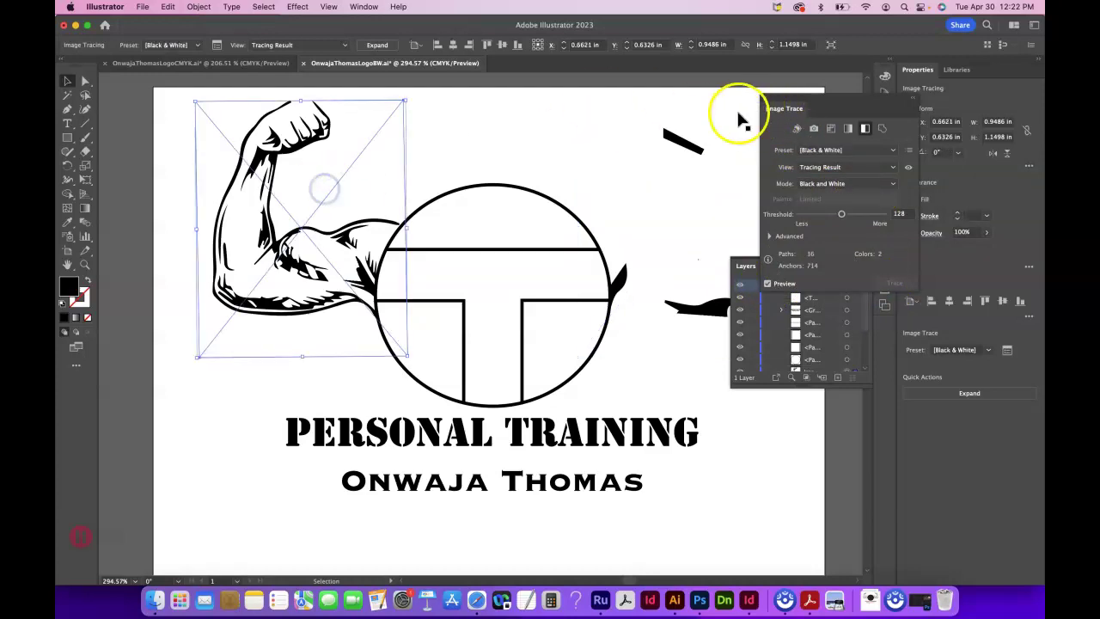
click(767, 284)
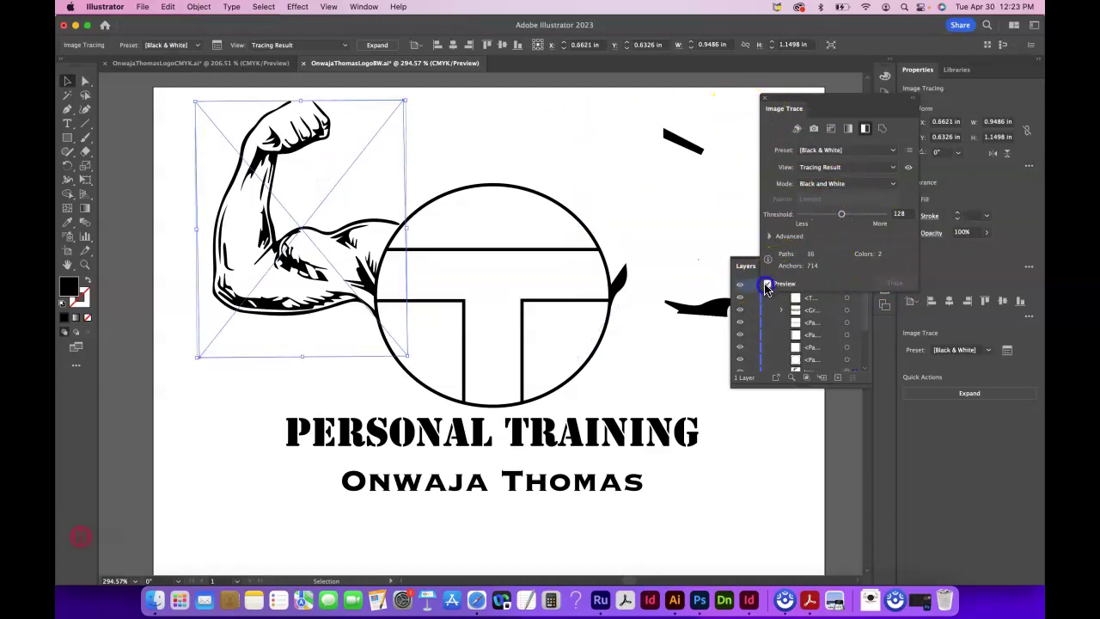
click(894, 285)
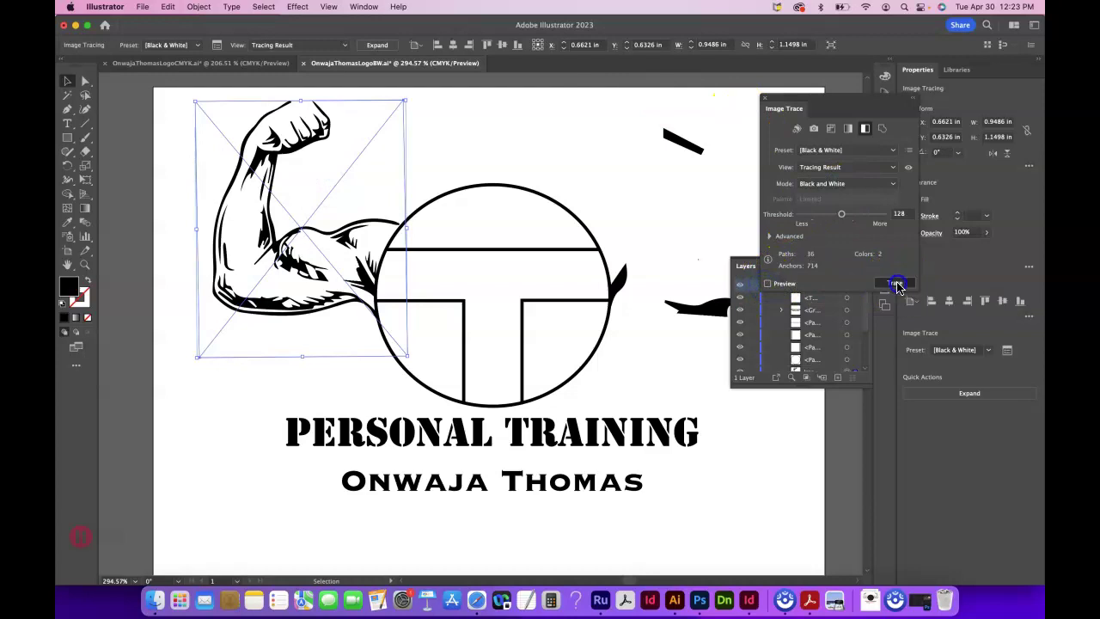
click(967, 394)
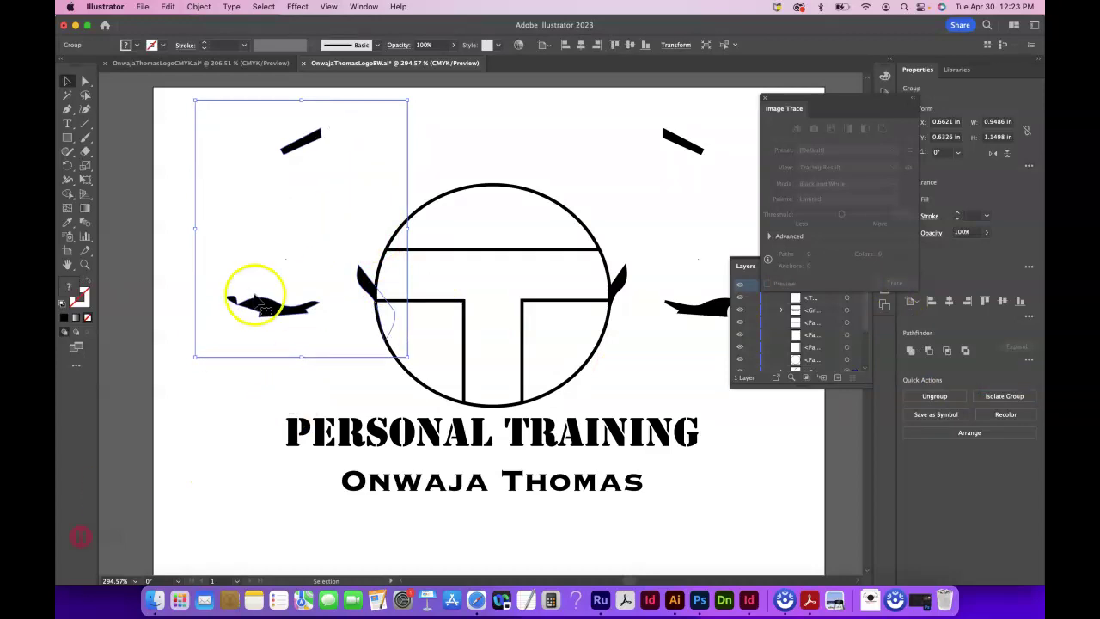
- Select the left and right traced stroke groups, delete them, then undo the deletion
click(683, 143)
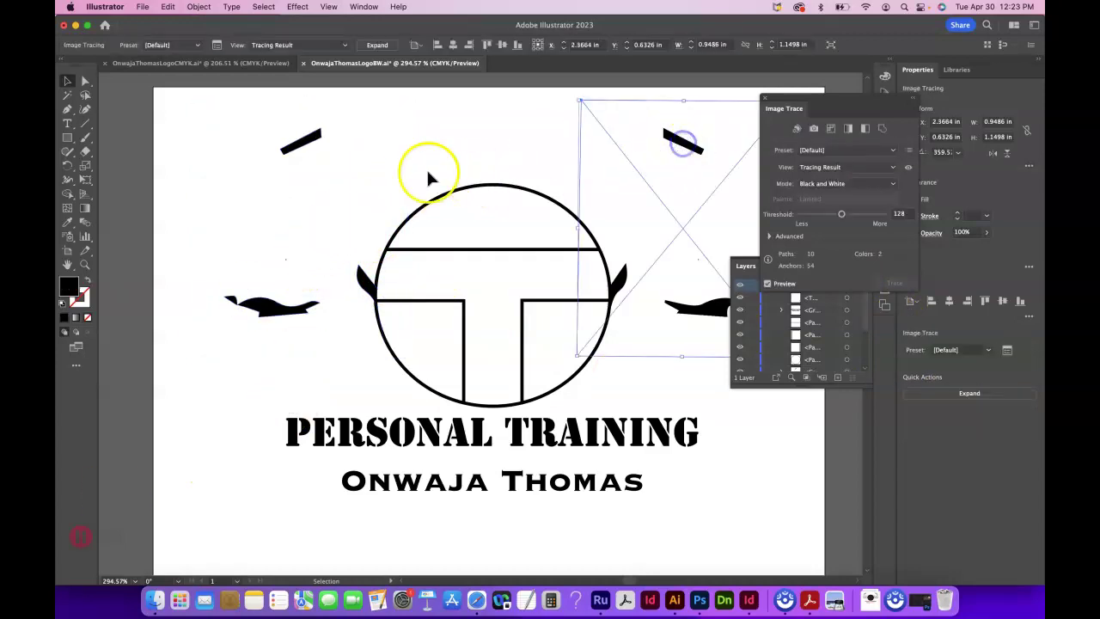
click(309, 151)
shift+click(682, 153)
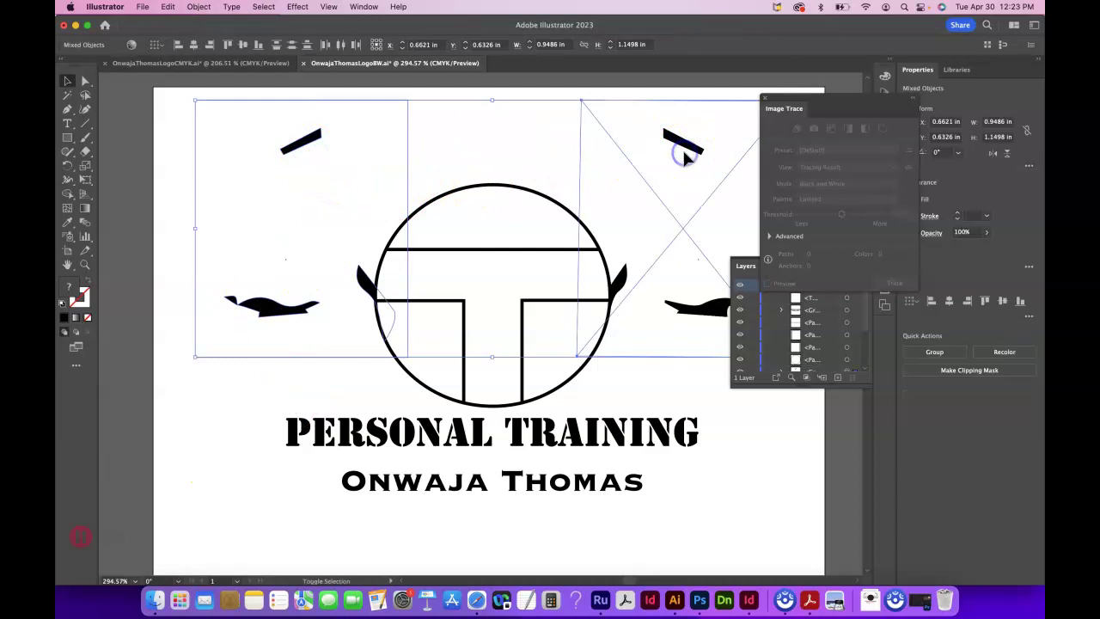
key(BackSpace)
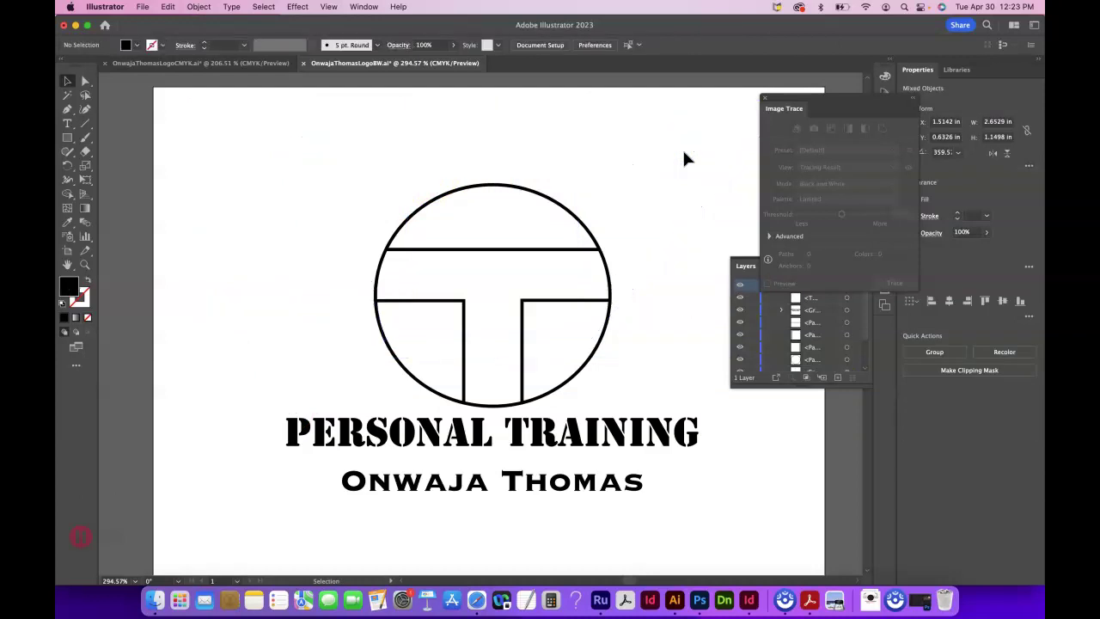
click(687, 157)
key(super+z)
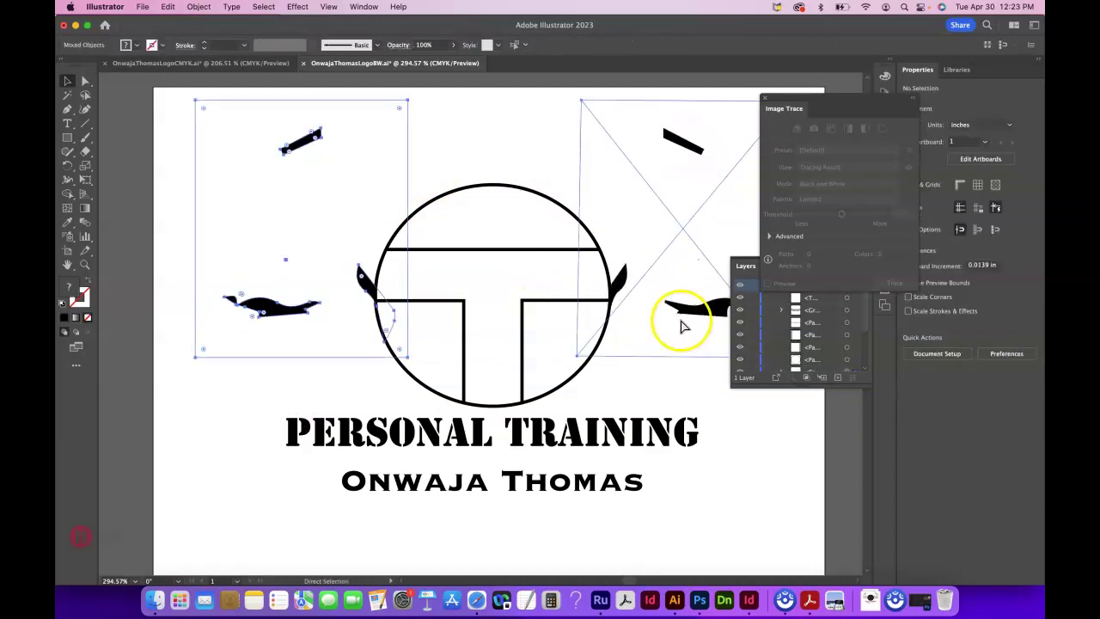
click(684, 388)
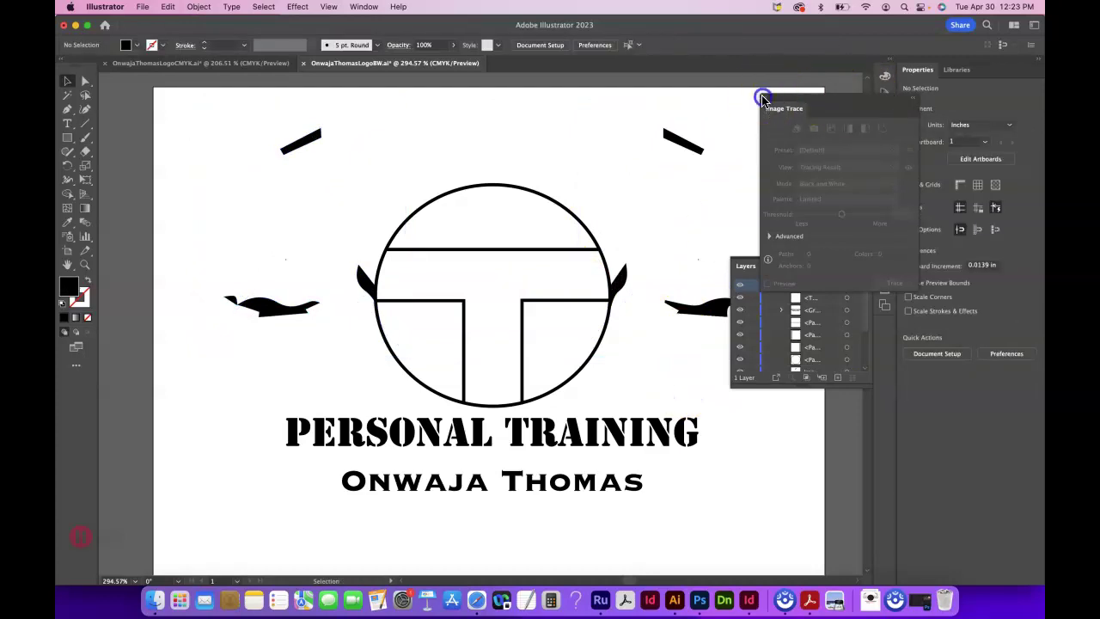
- Close the Image Trace and Layers panels and delete the two leftover top tracings
click(764, 98)
click(852, 271)
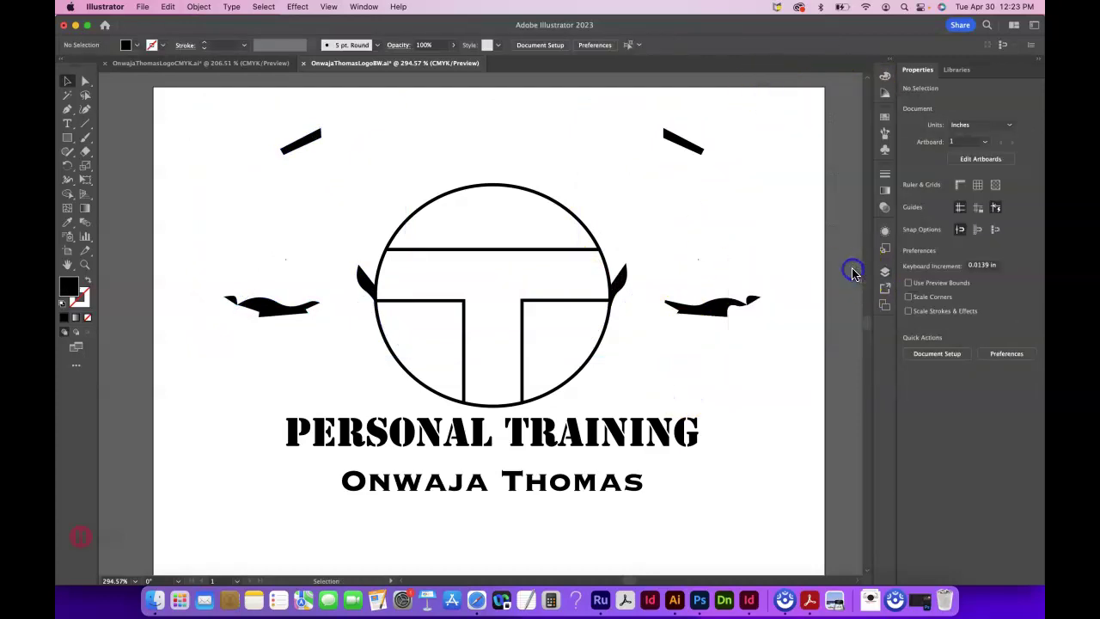
click(680, 143)
shift+click(301, 141)
key(Delete)
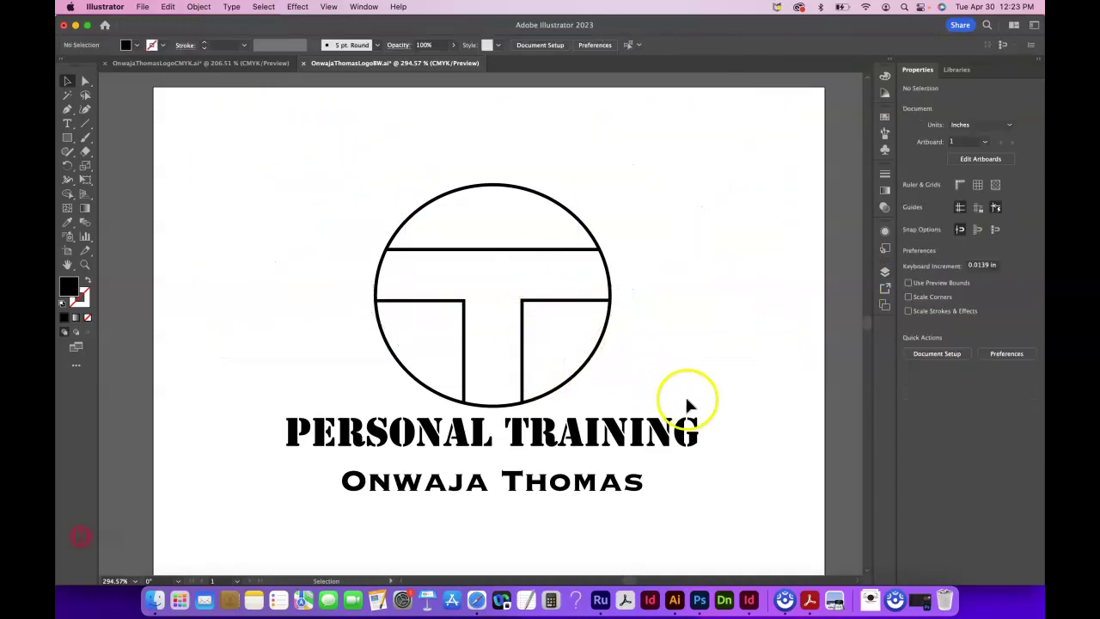
scroll(699, 405, down, 2)
scroll(699, 404, right, 2)
- Inspect the circle-T paths with Direct Selection, then select the whole emblem
click(85, 80)
click(368, 278)
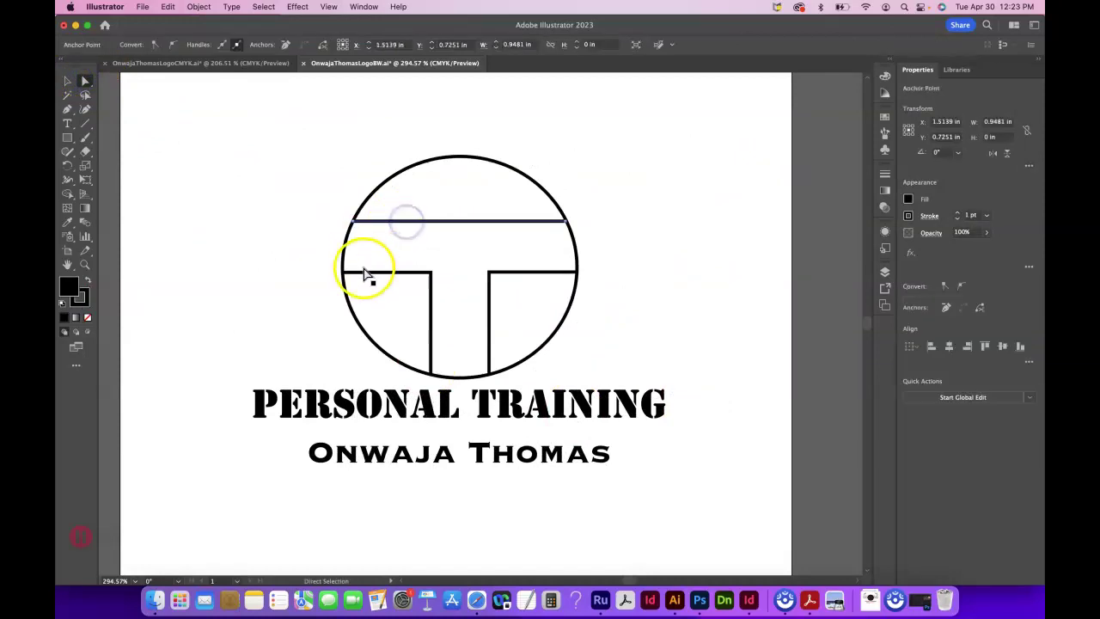
click(504, 289)
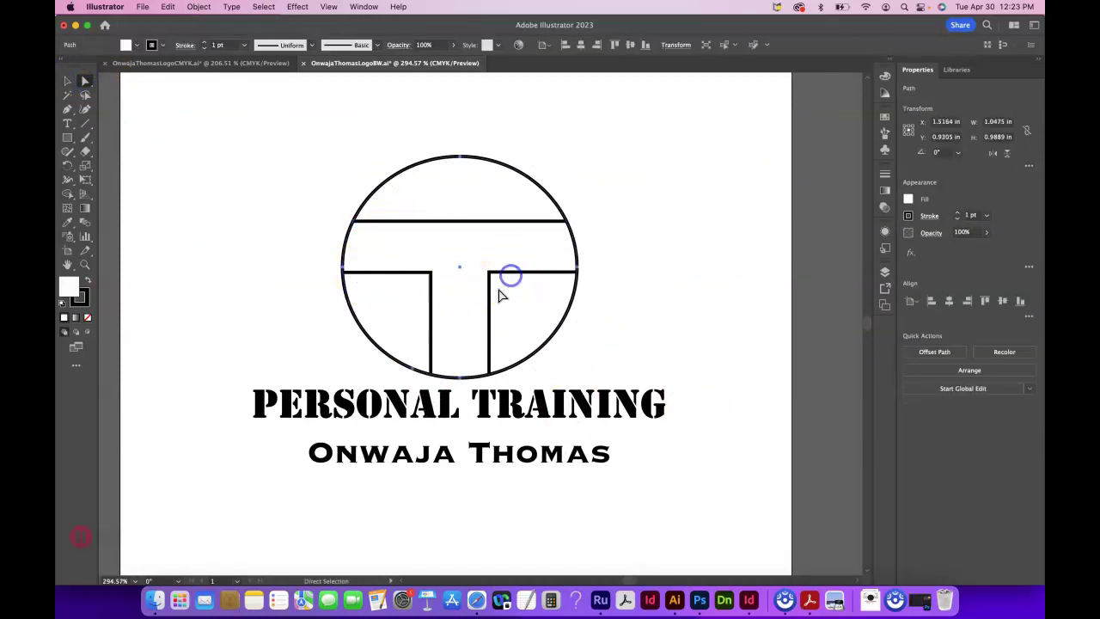
click(538, 338)
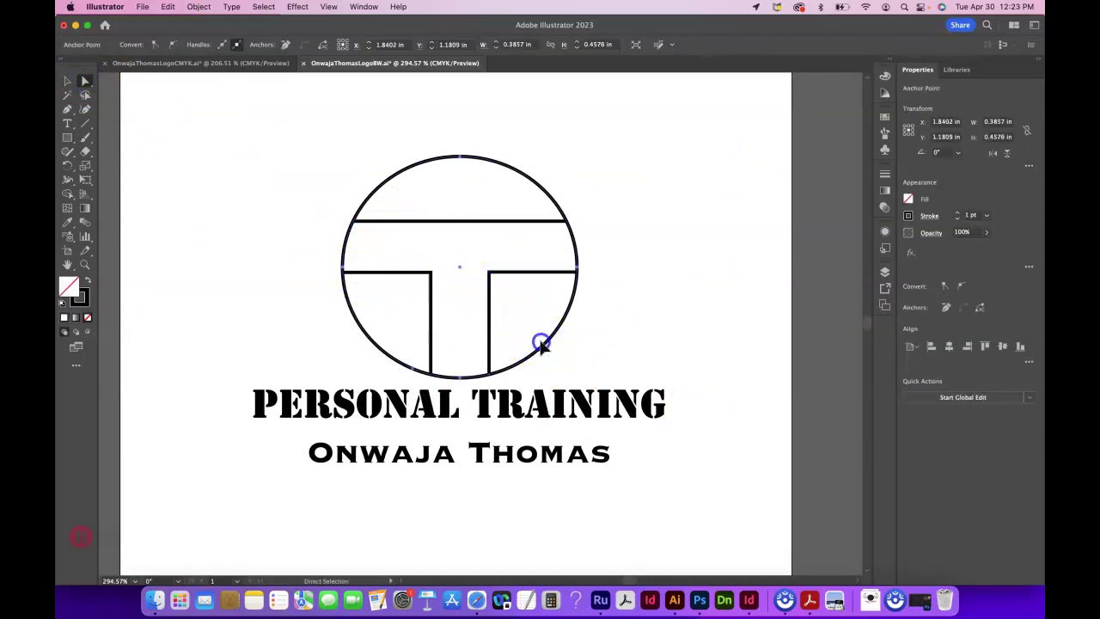
click(522, 273)
drag(293, 150, 602, 371)
click(67, 80)
drag(297, 136, 609, 375)
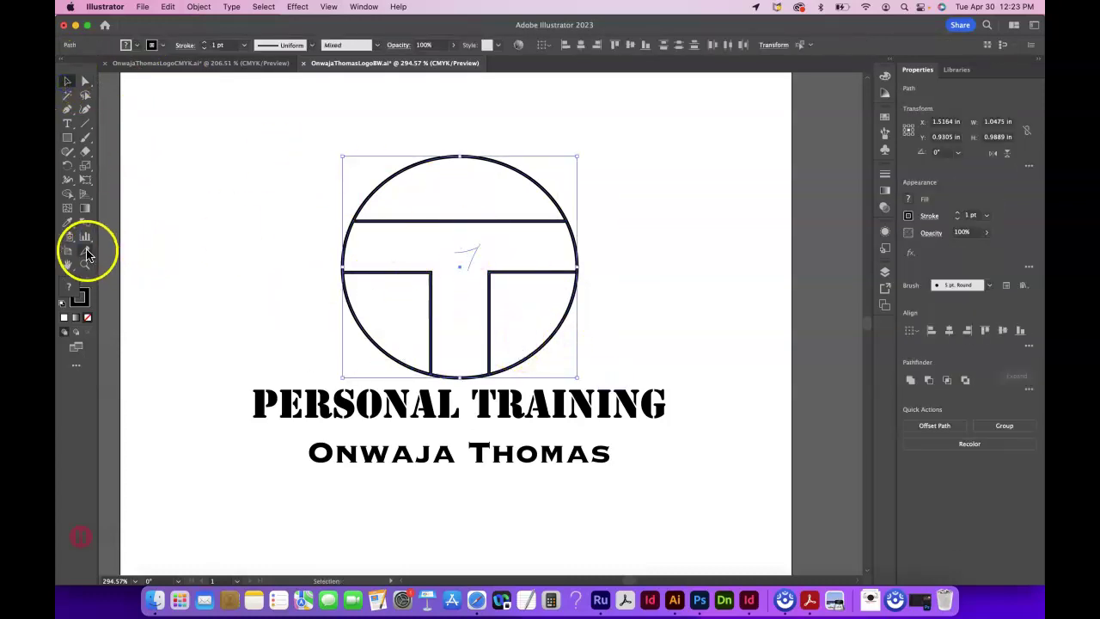
- Split the circle-T into top, crossbar, lower-left and lower-right regions with the Shape Builder
click(68, 194)
click(466, 205)
click(425, 249)
click(398, 306)
click(515, 306)
- Delete the stray black mark inside the T
click(85, 93)
click(208, 191)
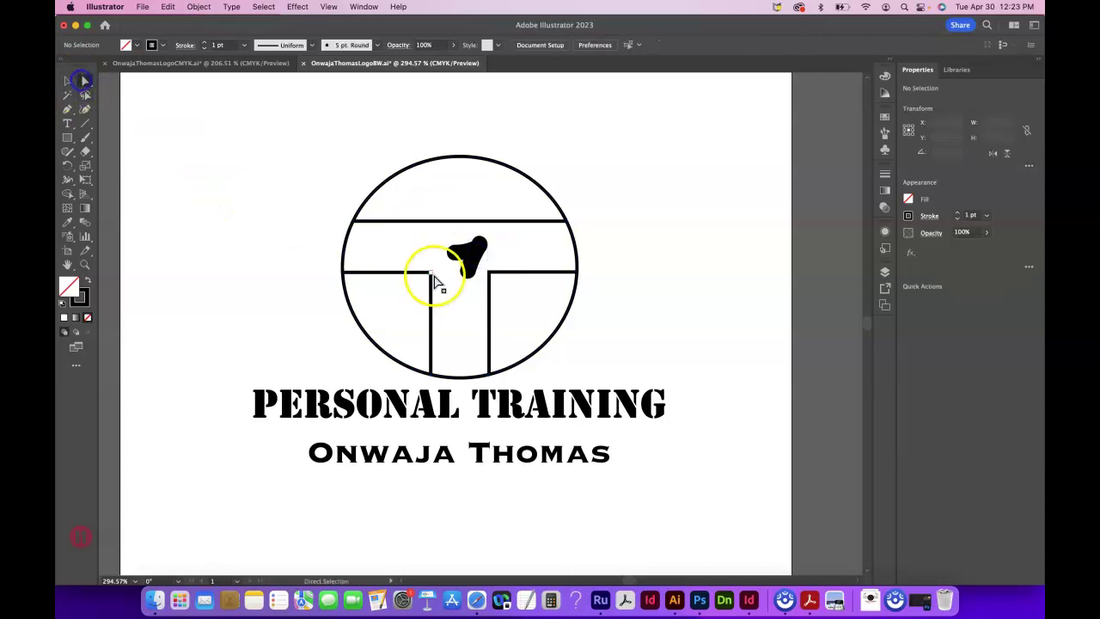
click(464, 257)
click(479, 262)
click(476, 261)
key(Delete)
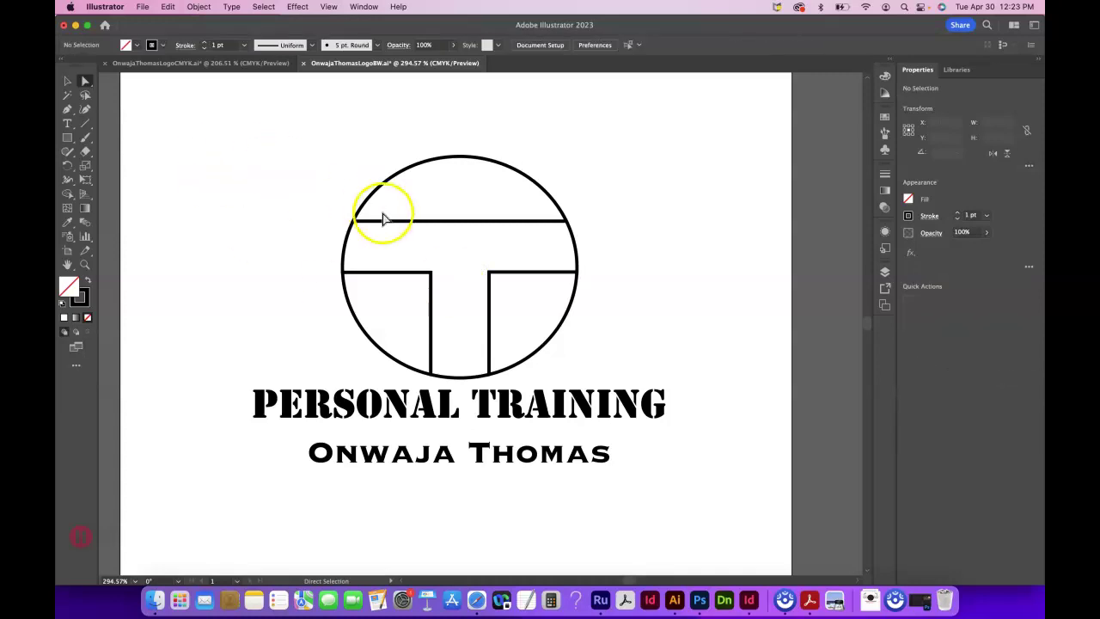
- Fill the circle's top, lower-left and lower-right regions solid black
click(389, 183)
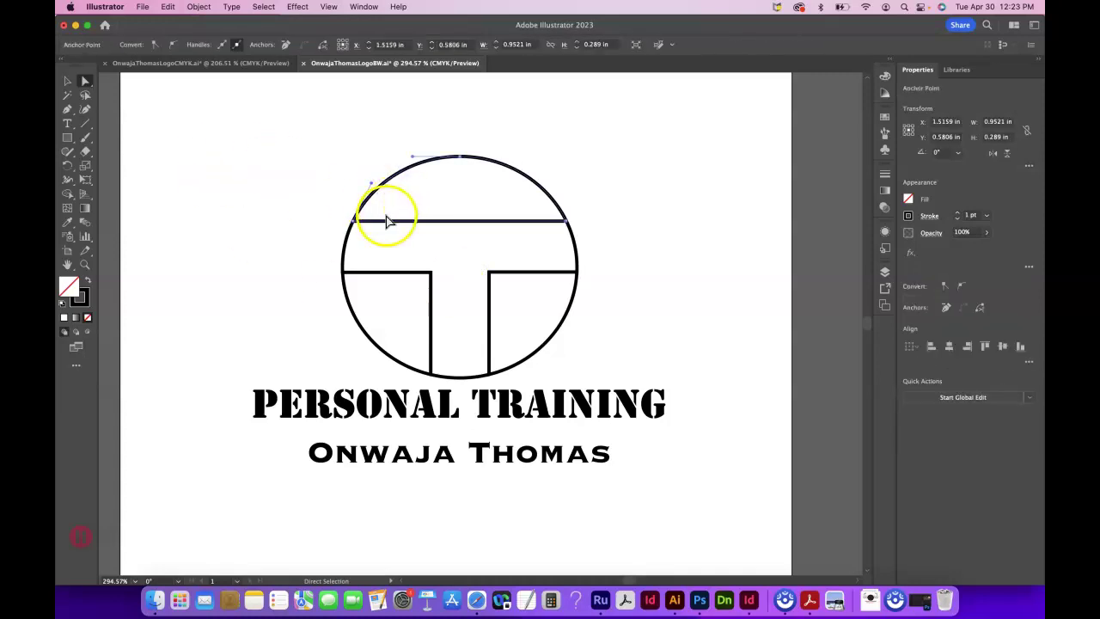
click(85, 281)
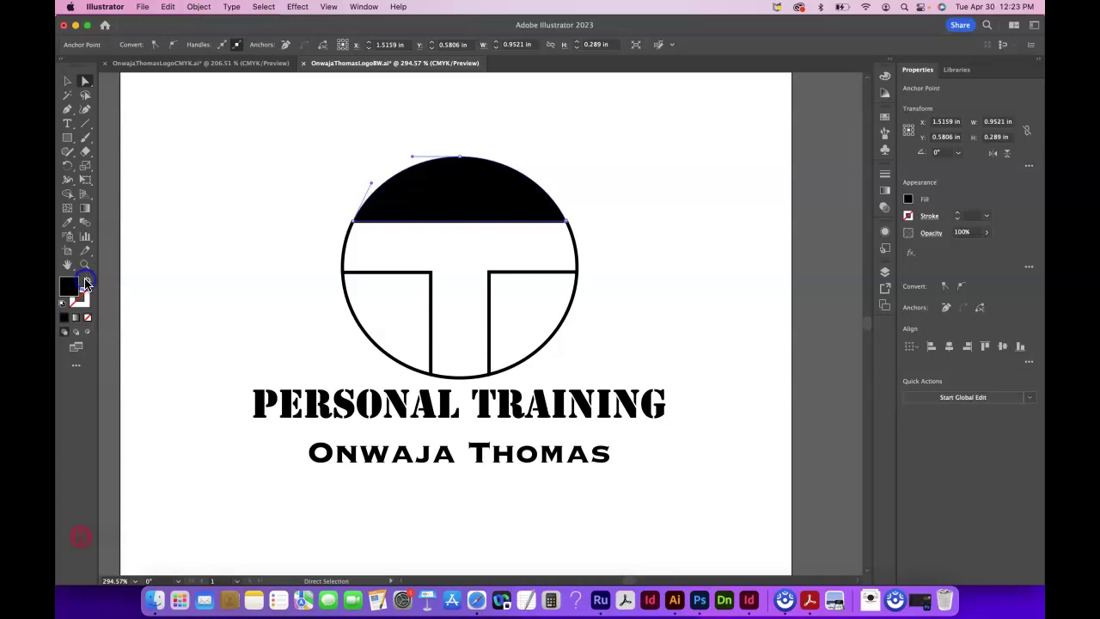
click(376, 349)
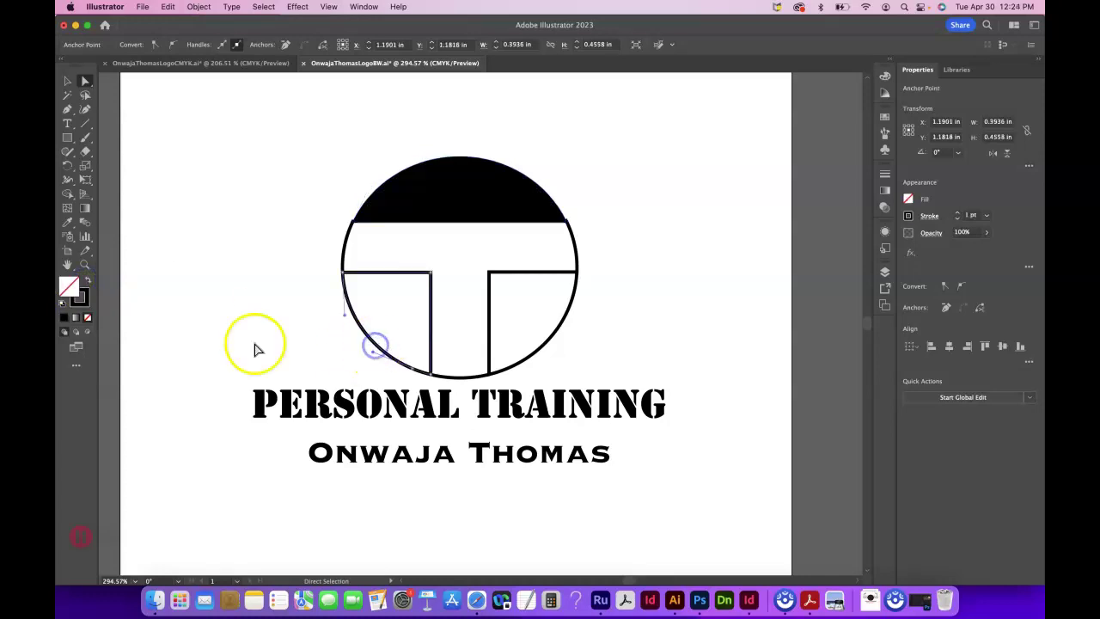
click(86, 281)
click(522, 358)
click(521, 363)
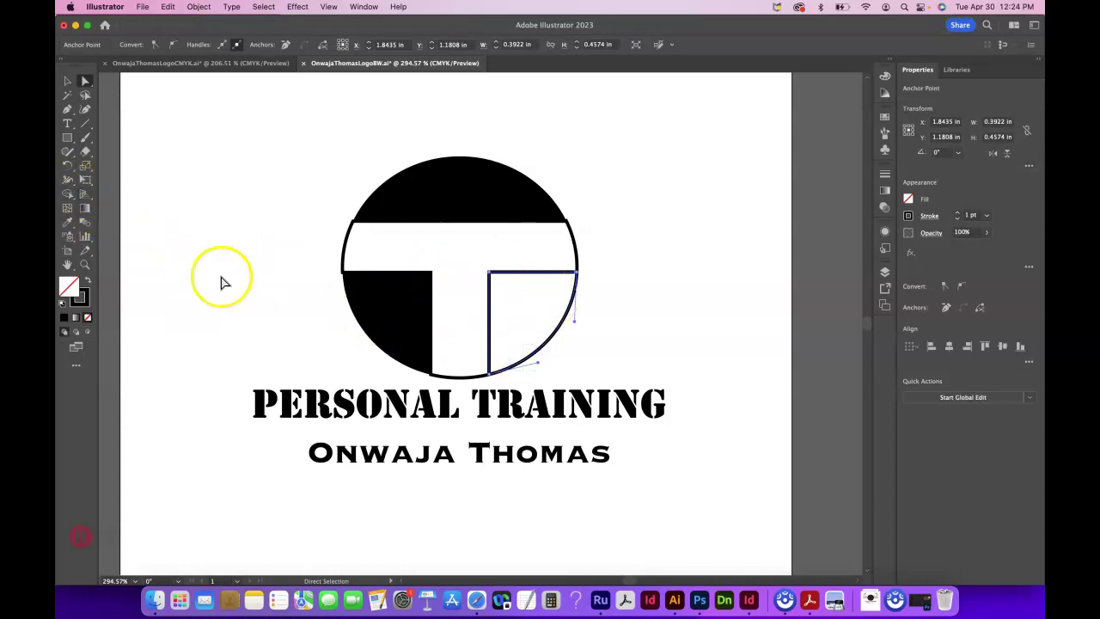
click(89, 284)
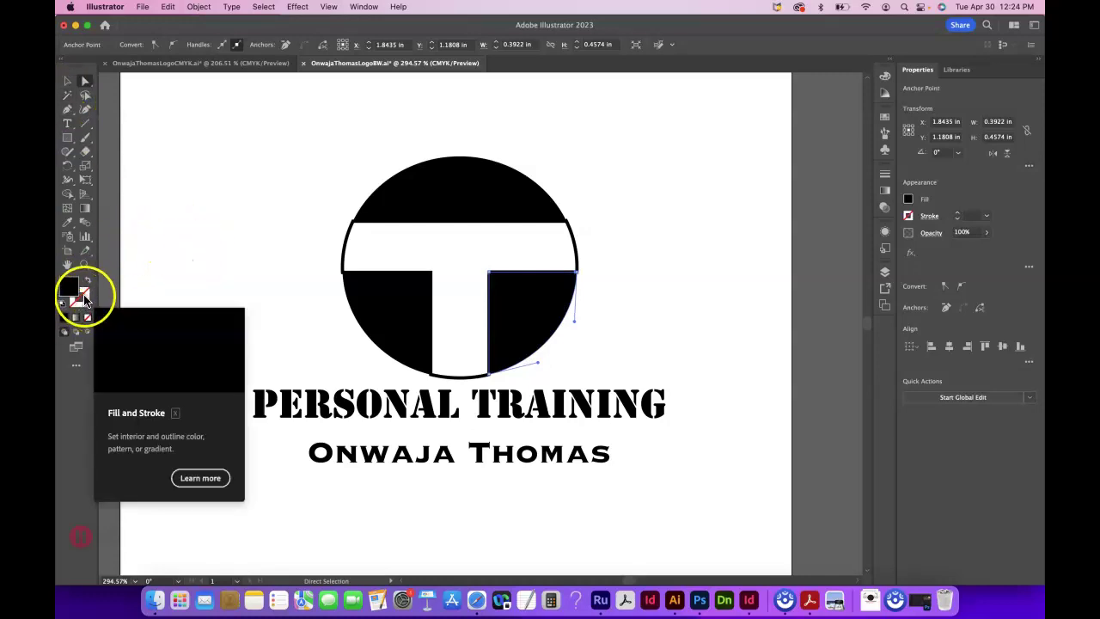
- Give the lower-left black shape a 1 pt black stroke
click(383, 331)
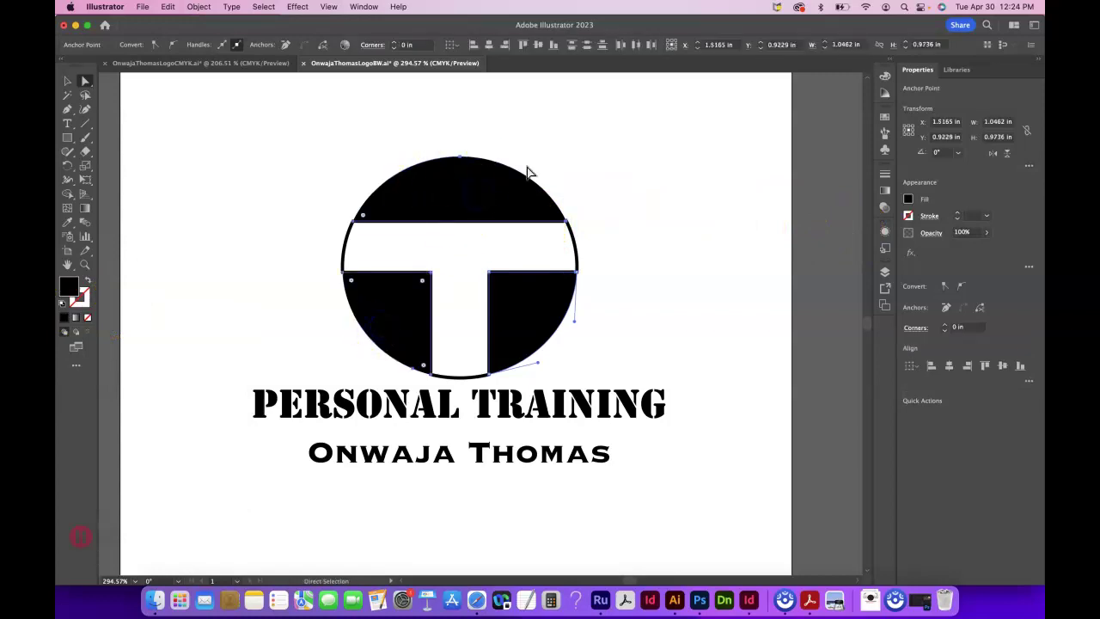
click(907, 217)
click(801, 261)
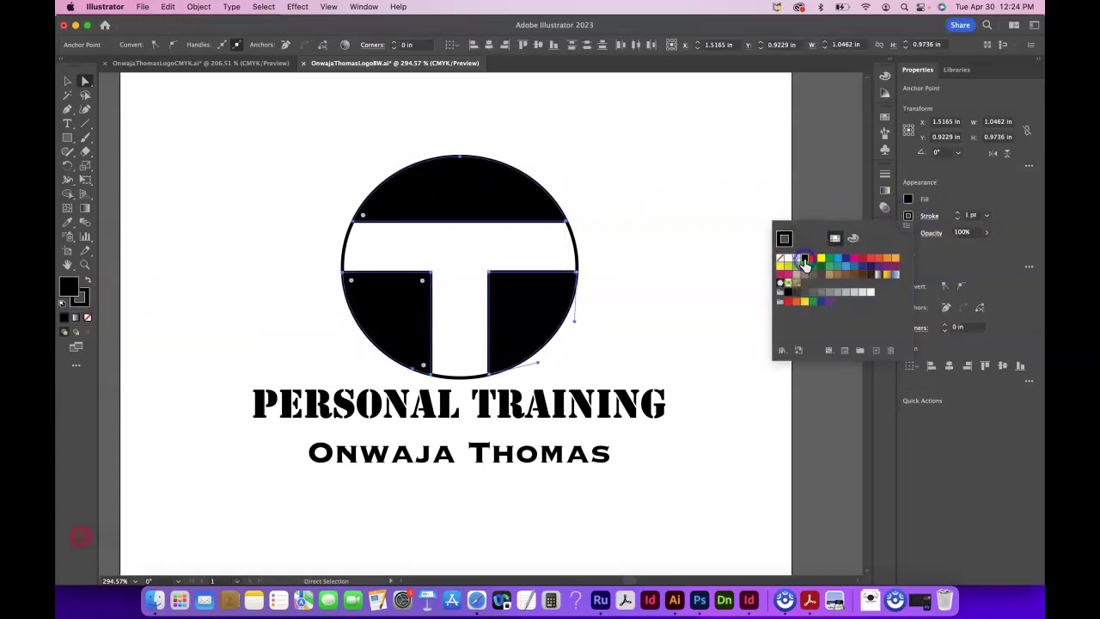
click(684, 272)
click(621, 242)
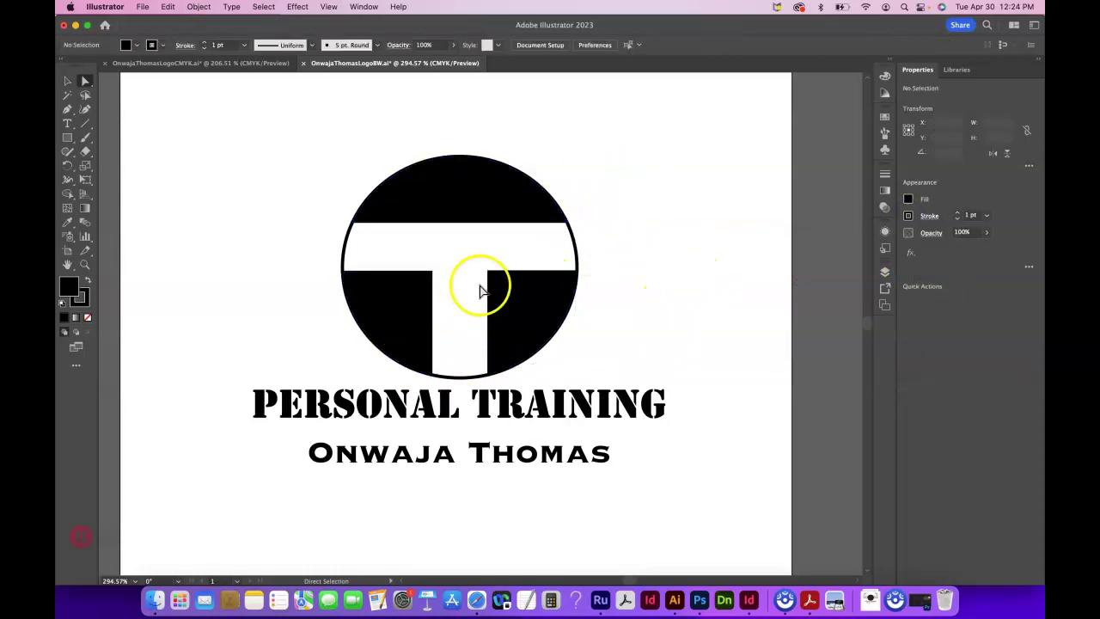
scroll(648, 308, up, 1)
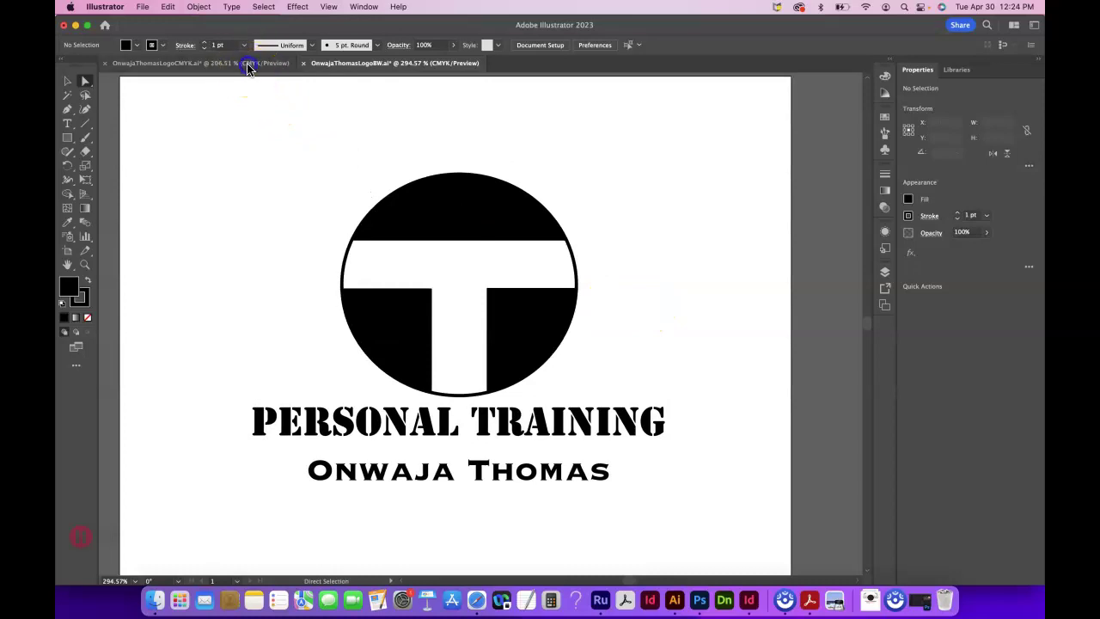
click(248, 64)
- Remove the circle's black fill and delete the small hidden black shape
click(466, 185)
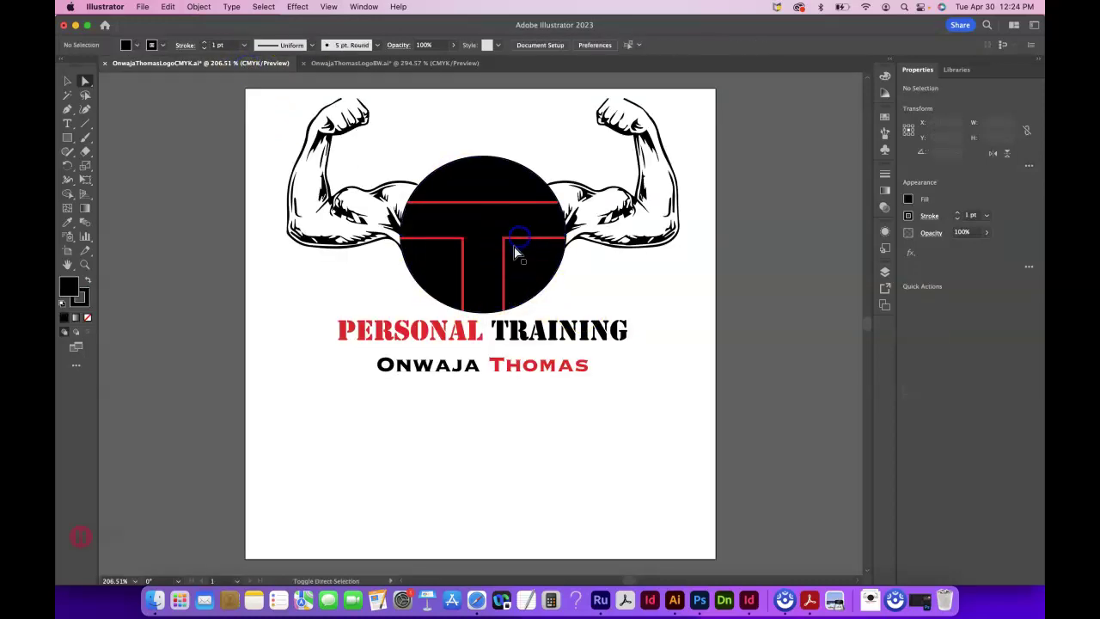
click(511, 186)
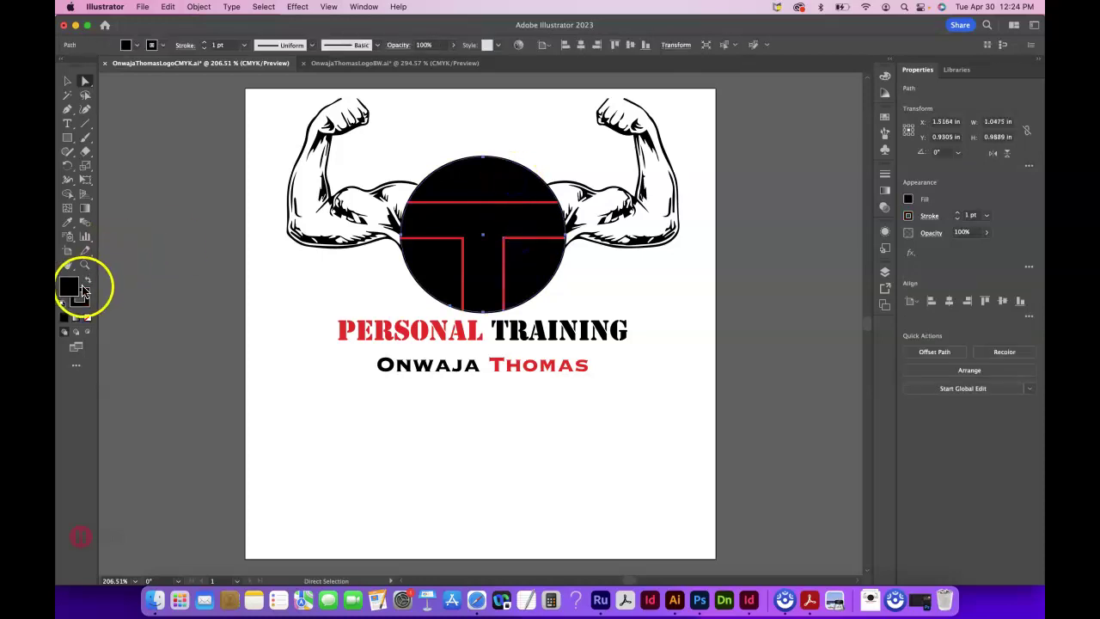
click(88, 318)
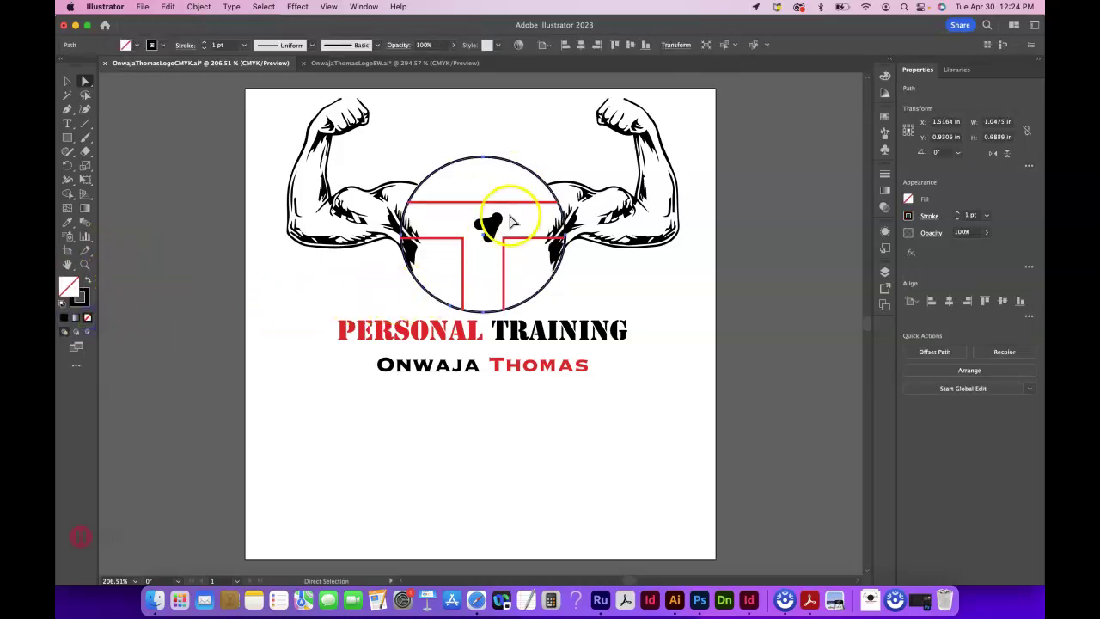
click(494, 222)
key(Delete)
click(490, 226)
key(Delete)
click(418, 269)
- Select the circle with both T lines and merge the T regions into one shape with Shape Builder
click(445, 245)
shift+click(464, 203)
shift+click(446, 167)
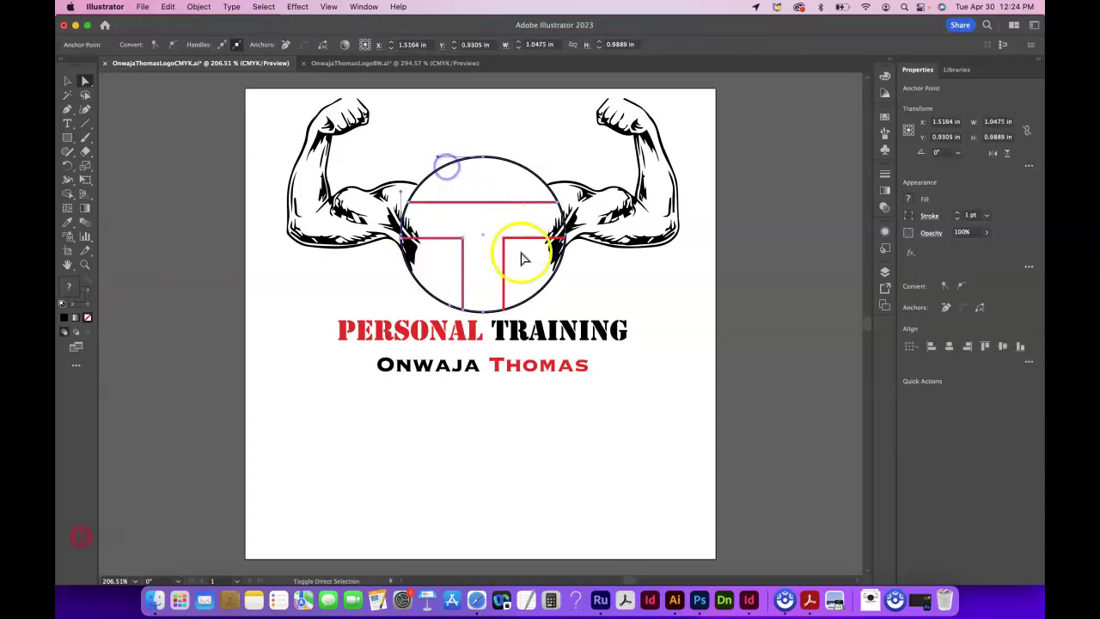
click(69, 81)
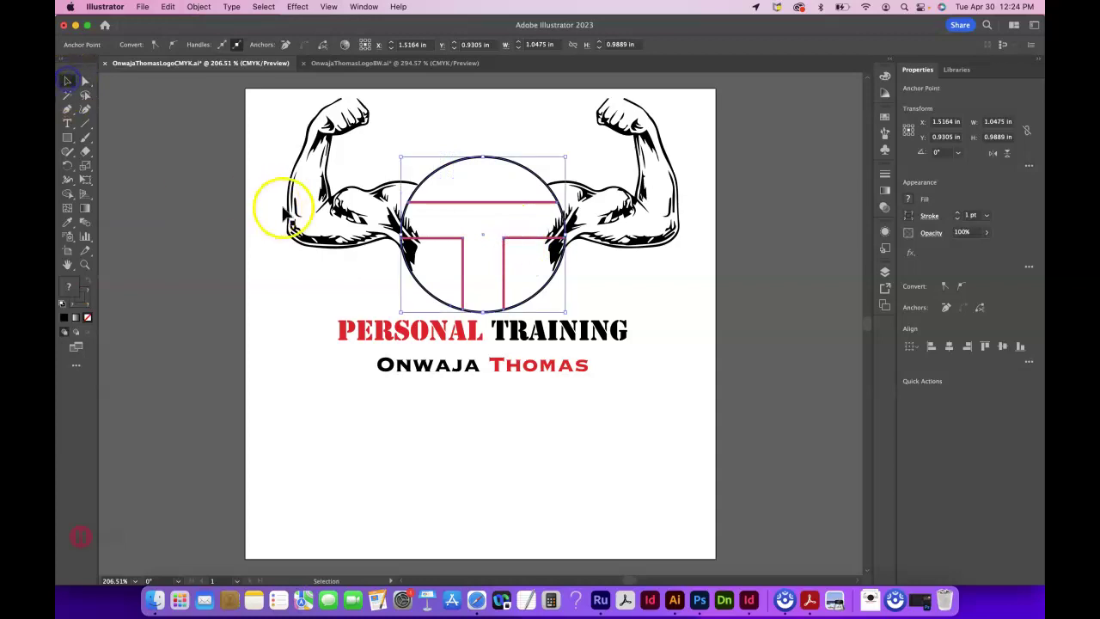
click(68, 195)
click(485, 228)
click(523, 263)
click(442, 281)
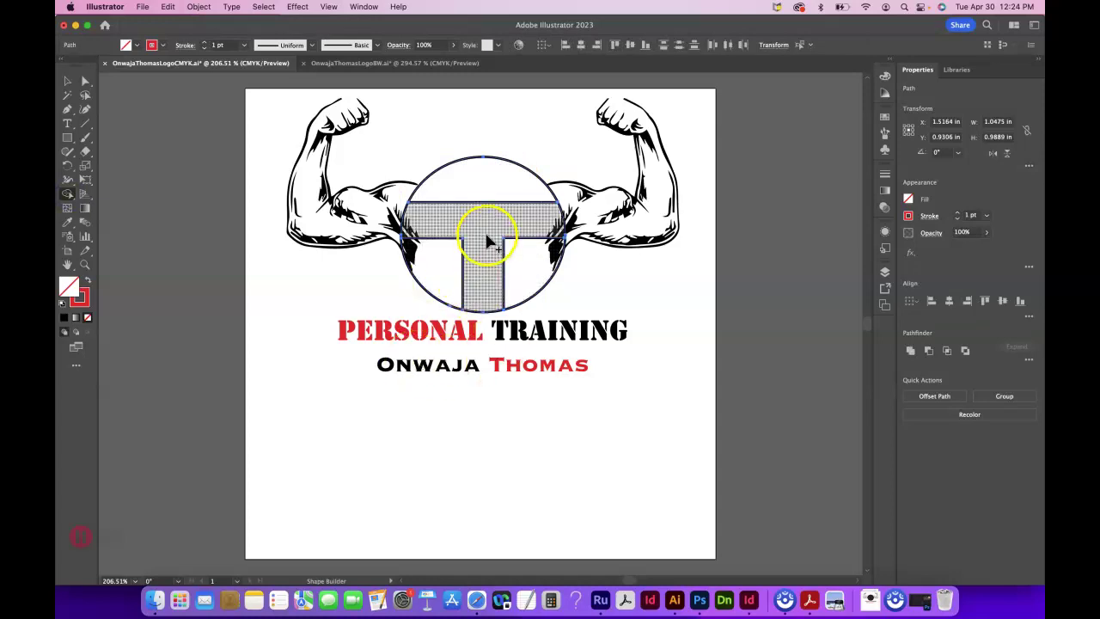
- Fill the upper half-circle cap black
click(85, 80)
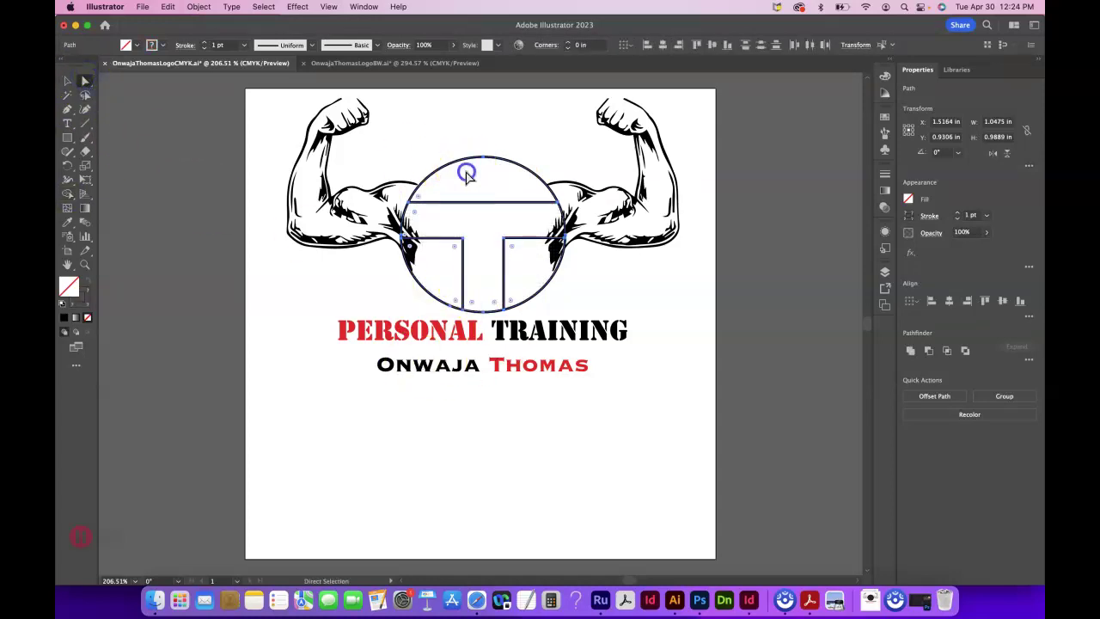
click(456, 167)
click(449, 164)
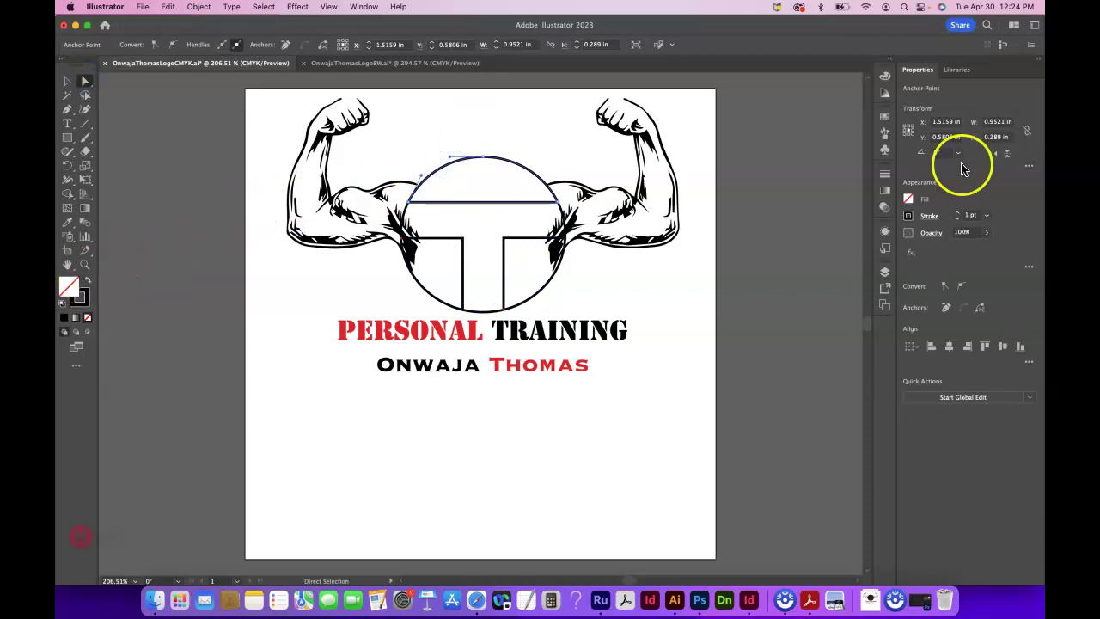
click(907, 199)
click(804, 241)
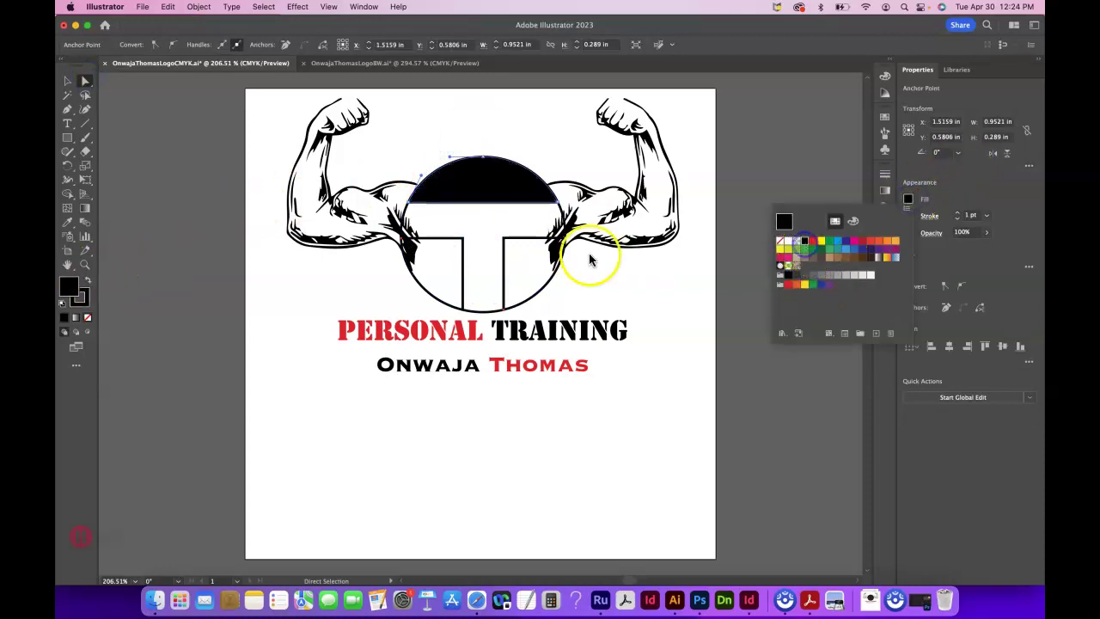
click(515, 275)
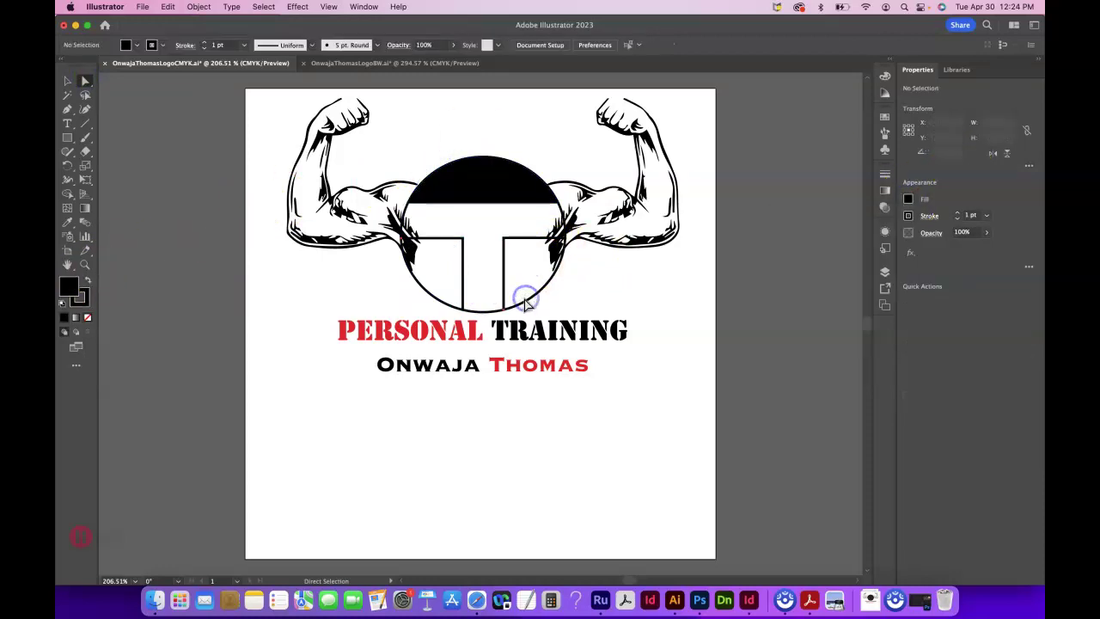
- Fill the lower-right and lower-left quarter pieces black, leaving the T white
click(524, 299)
click(907, 198)
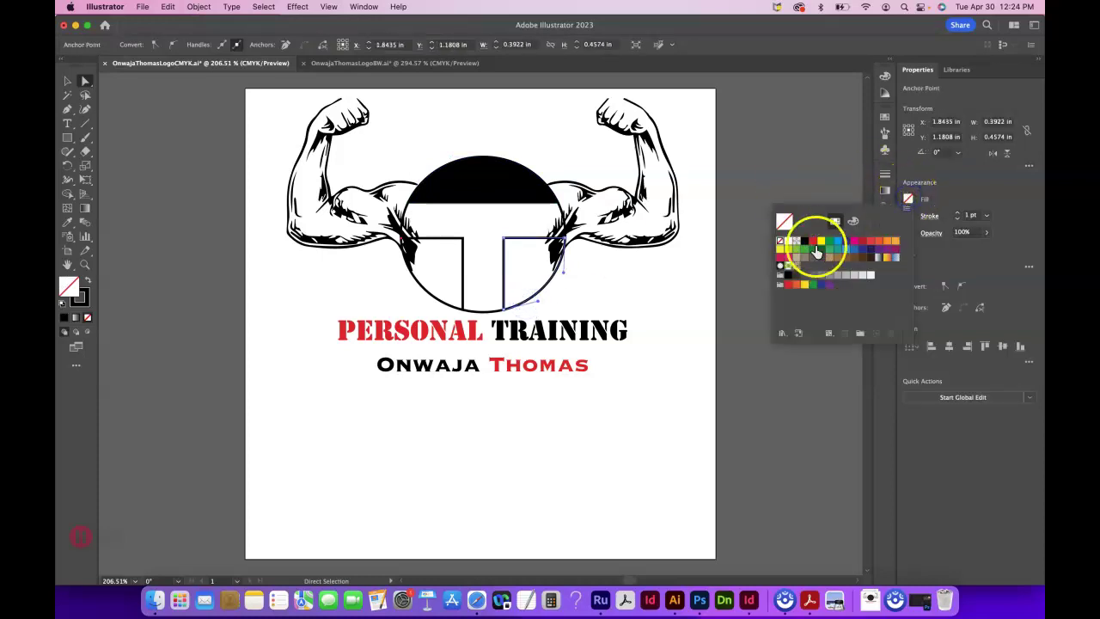
click(816, 251)
click(449, 284)
click(445, 302)
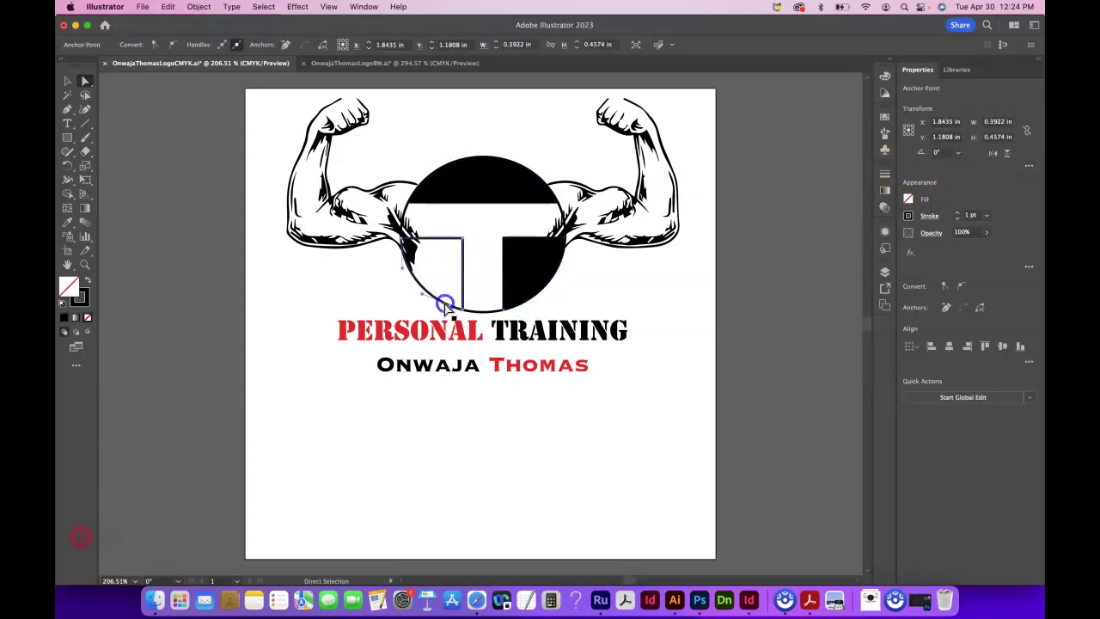
click(907, 199)
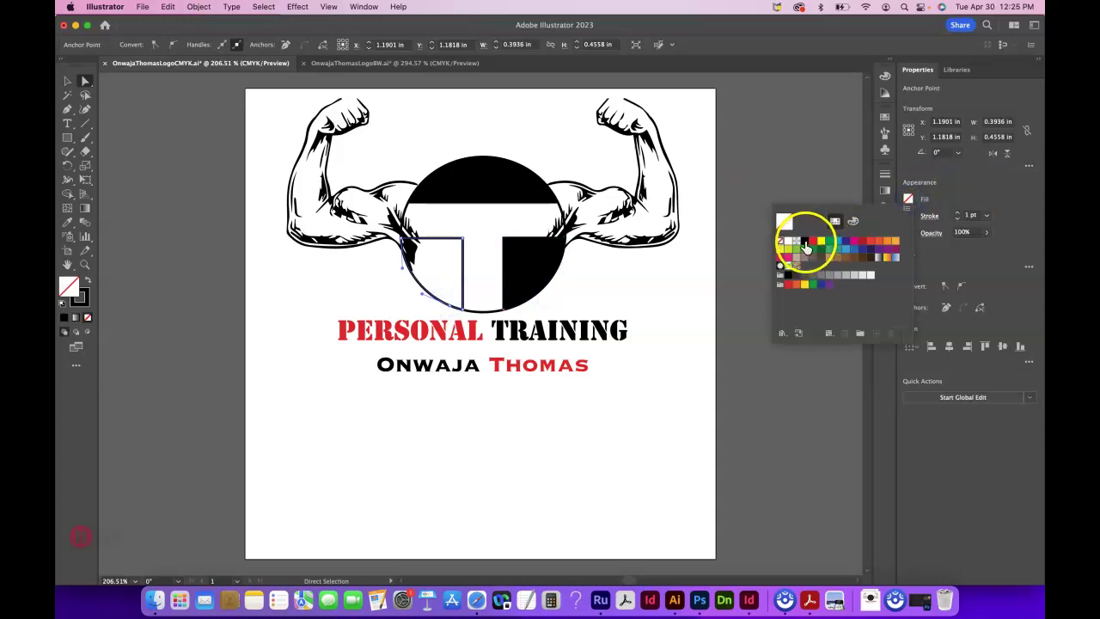
click(805, 244)
click(491, 232)
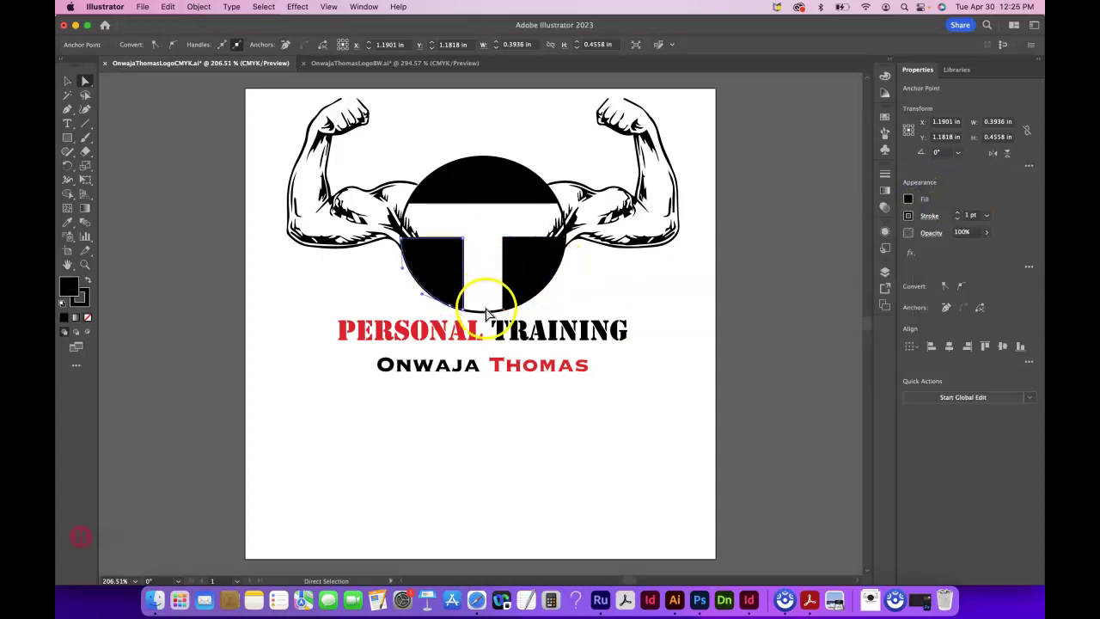
click(486, 311)
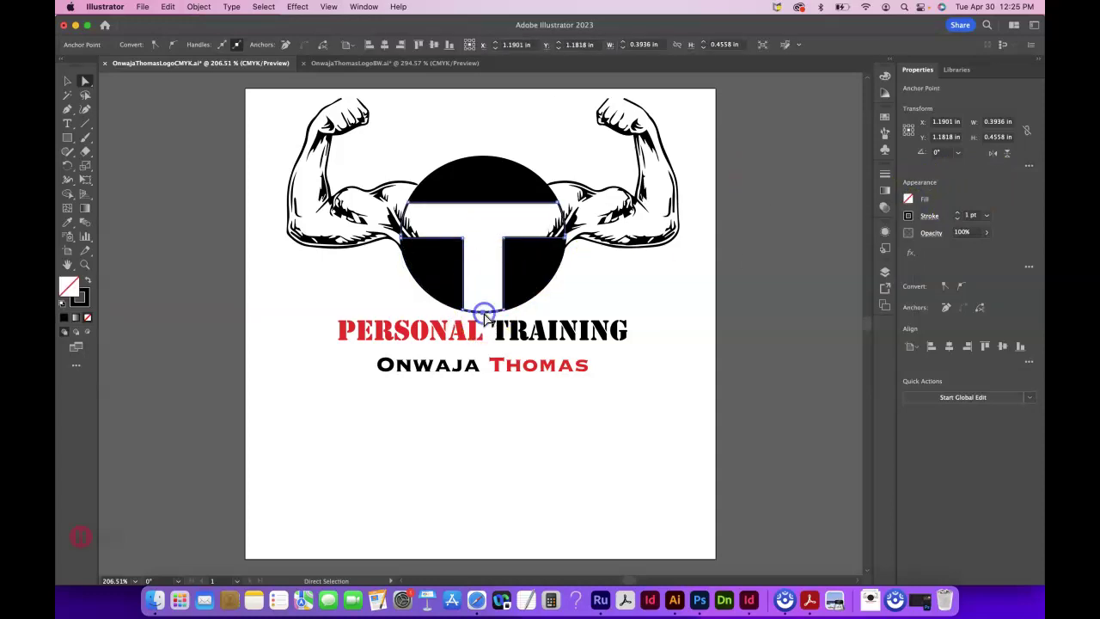
- Fill the T shape with CMYK Red
click(907, 198)
click(813, 244)
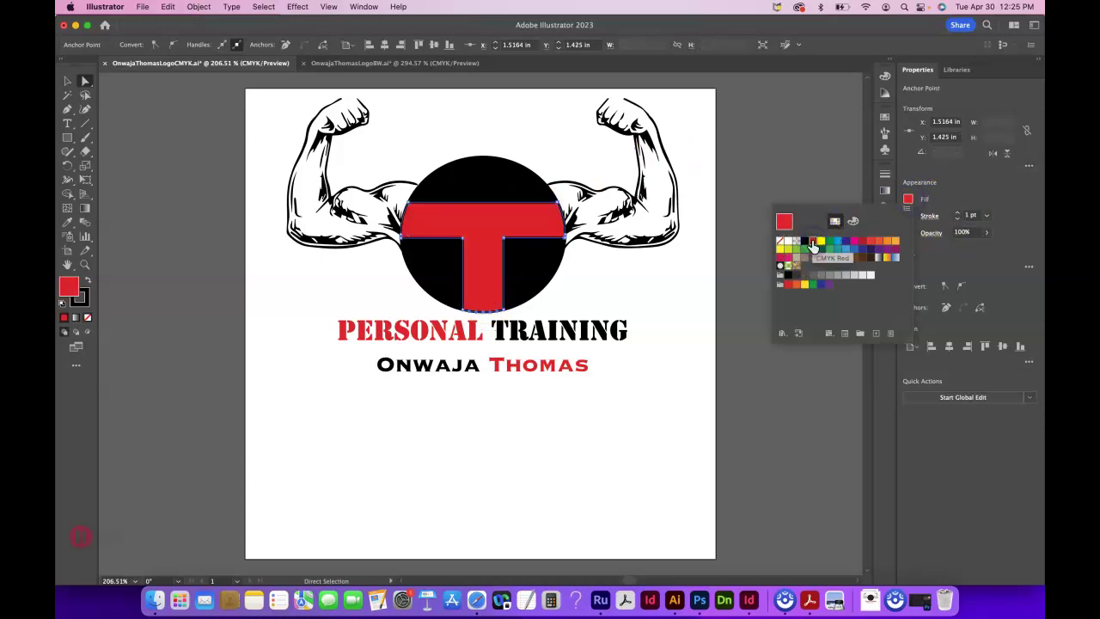
click(671, 325)
click(687, 361)
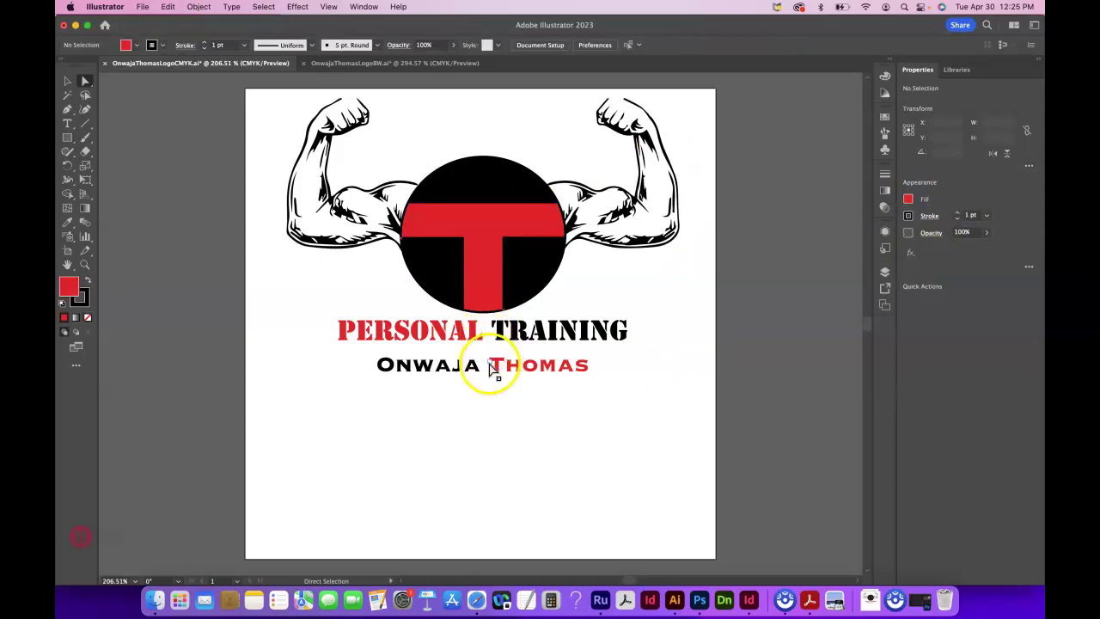
- Trace both arm images with the Black and White Logo preset and expand them into vector paths
click(492, 368)
click(596, 238)
shift+click(369, 244)
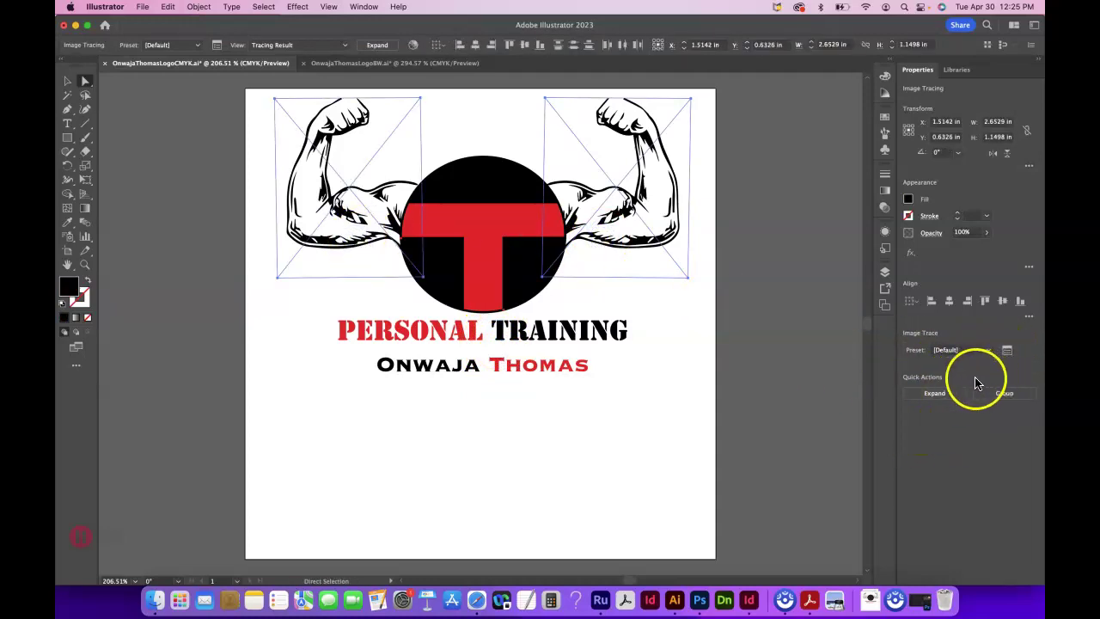
click(988, 351)
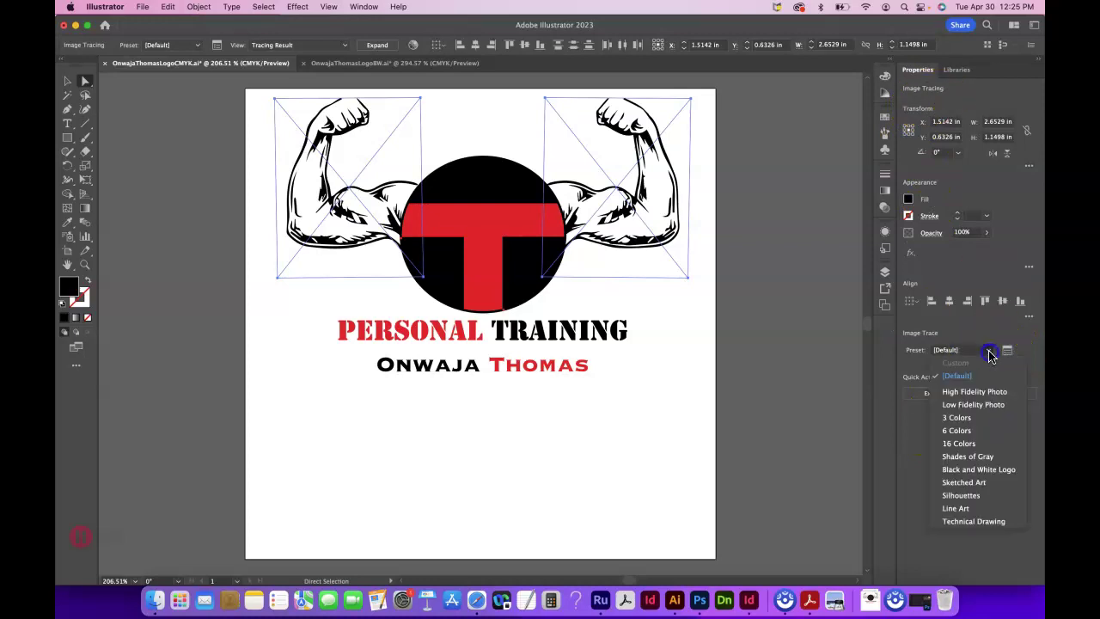
click(963, 470)
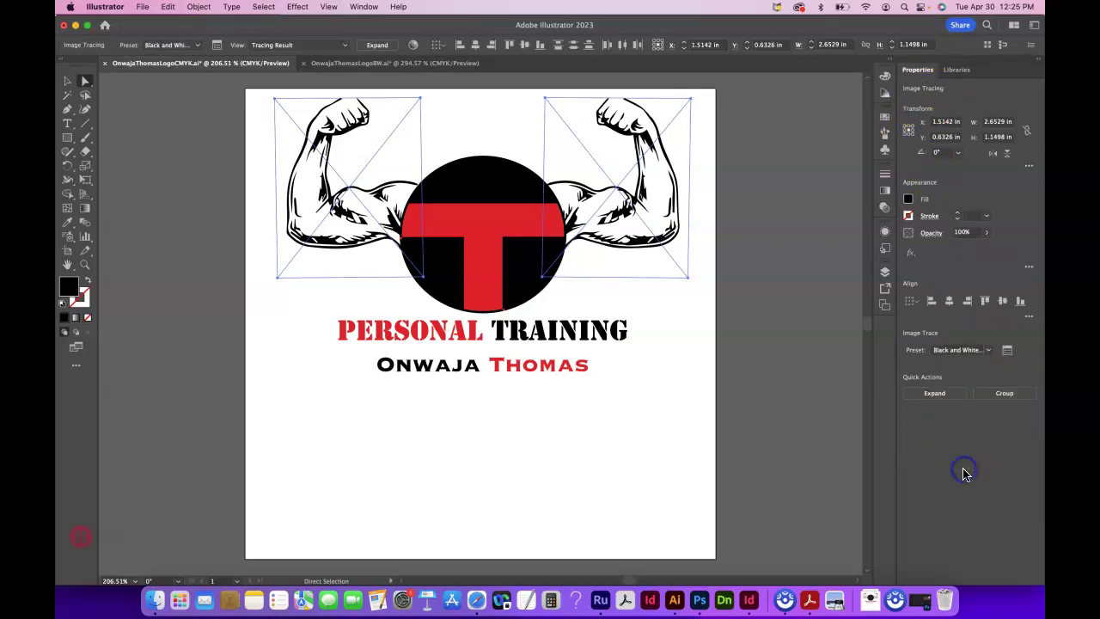
click(934, 393)
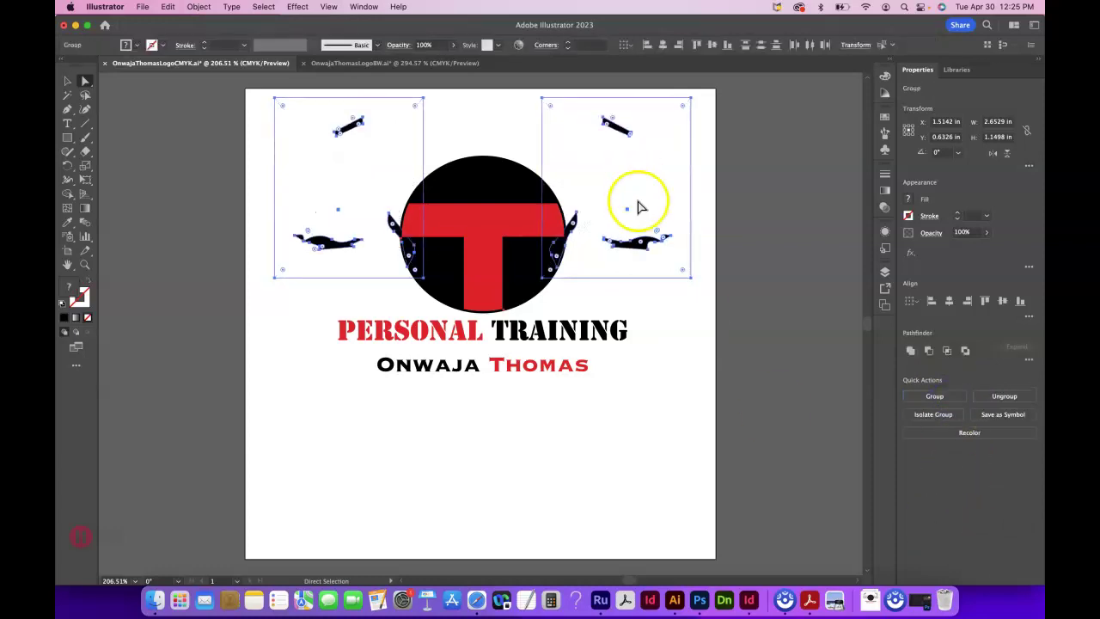
click(589, 177)
click(616, 256)
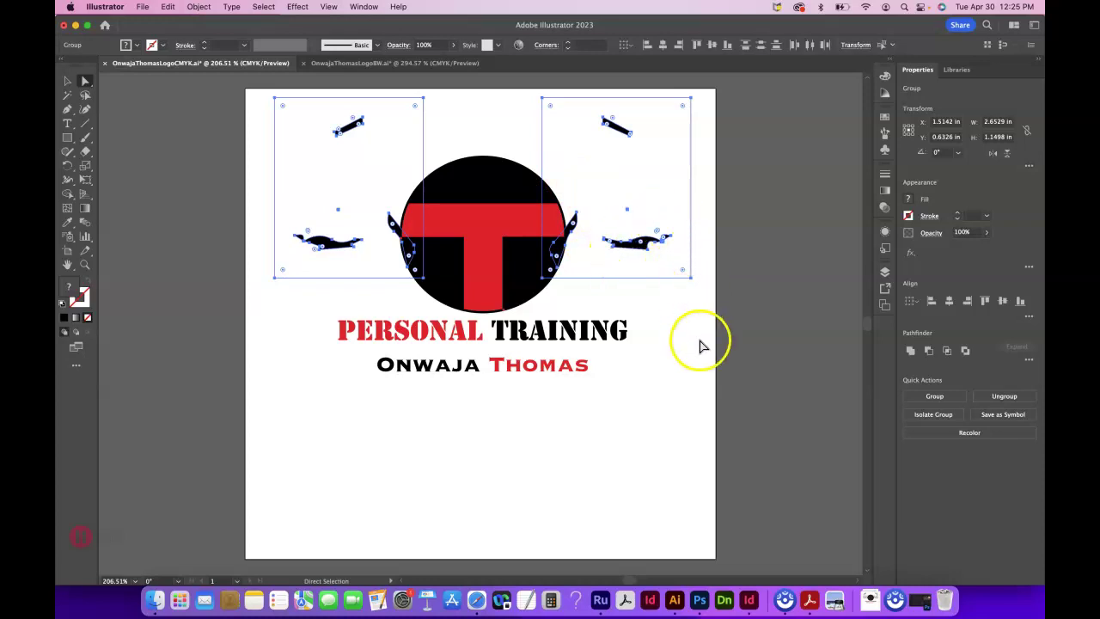
click(699, 348)
click(67, 81)
click(984, 160)
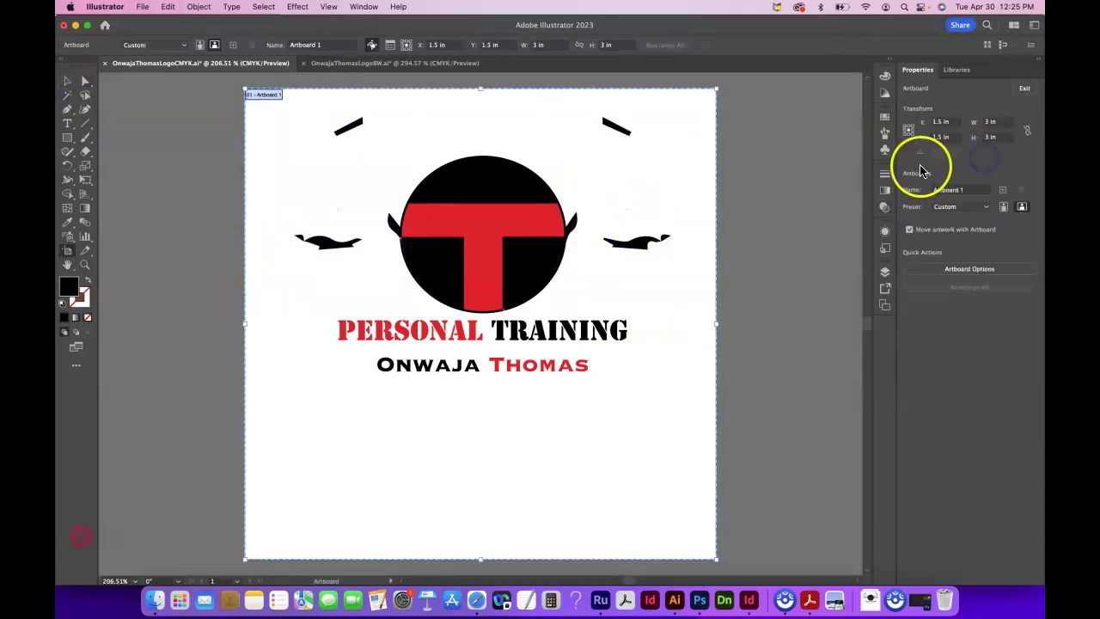
click(392, 68)
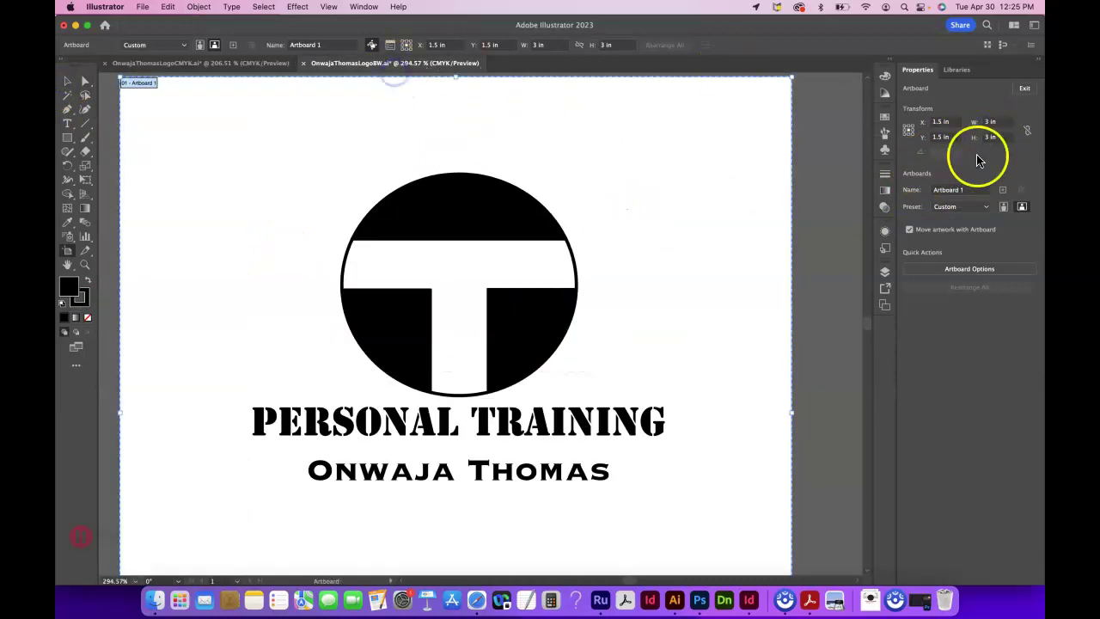
click(253, 67)
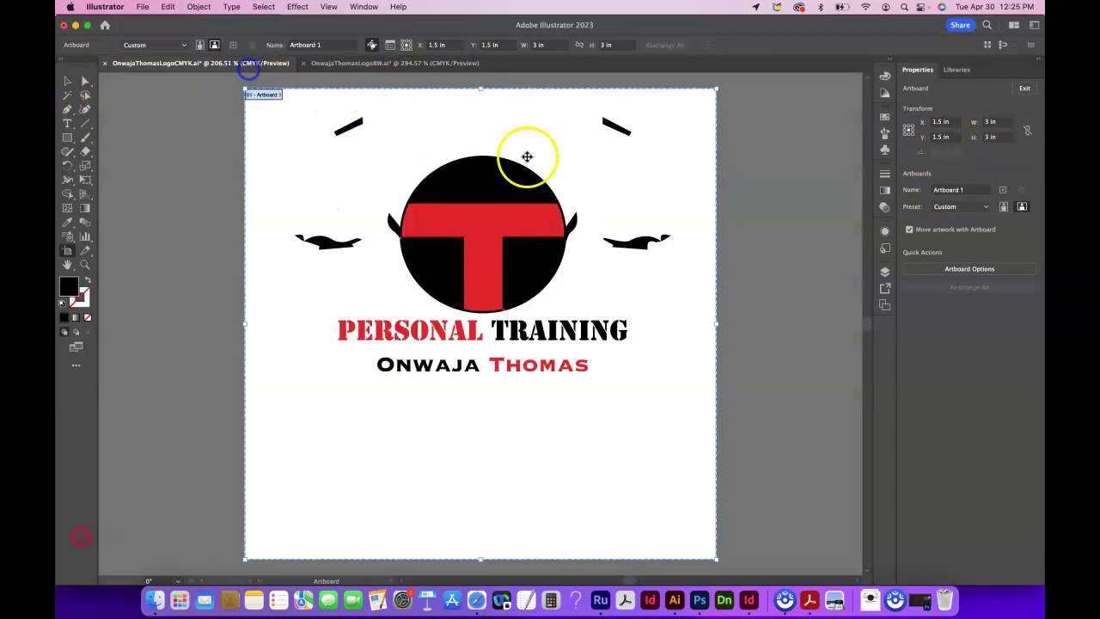
click(67, 80)
click(448, 333)
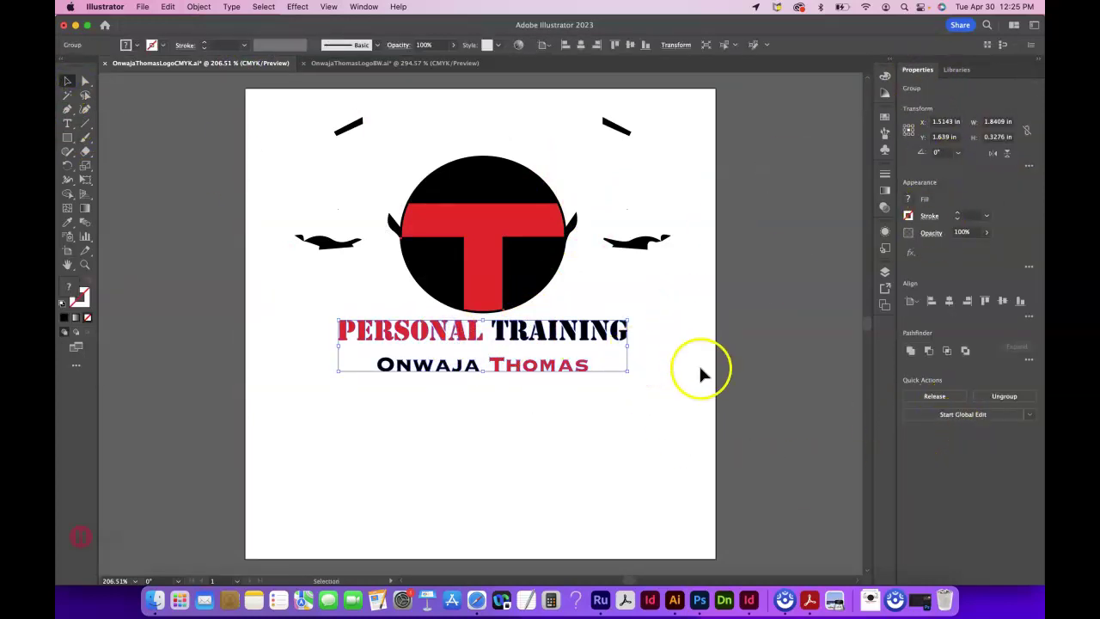
click(386, 63)
click(468, 214)
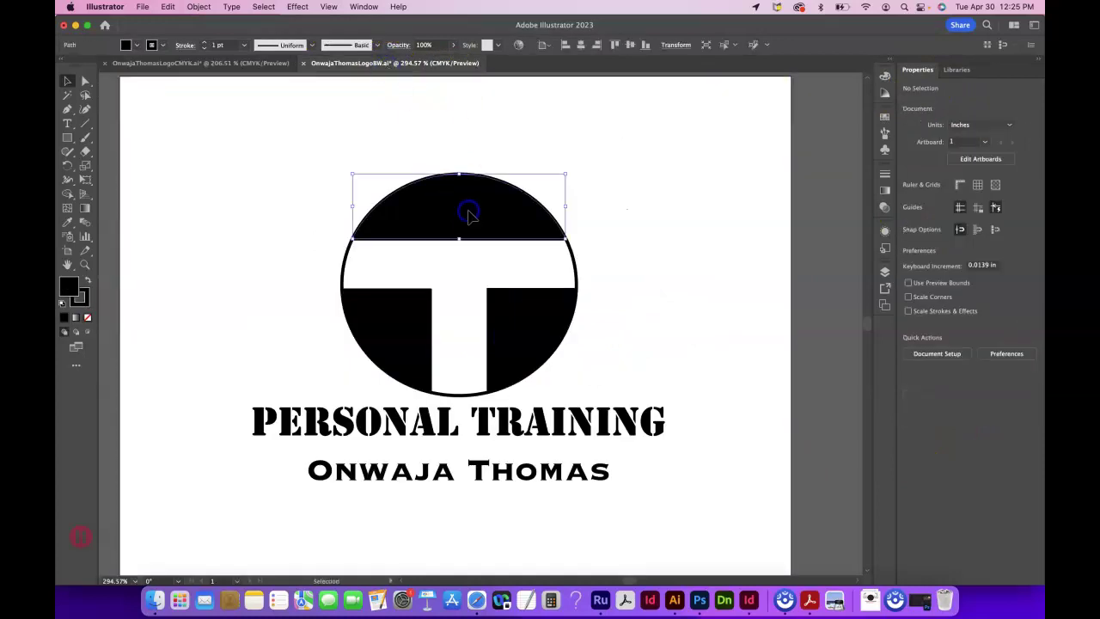
click(364, 276)
click(369, 301)
click(523, 312)
click(549, 265)
click(453, 185)
click(421, 343)
click(545, 338)
click(235, 63)
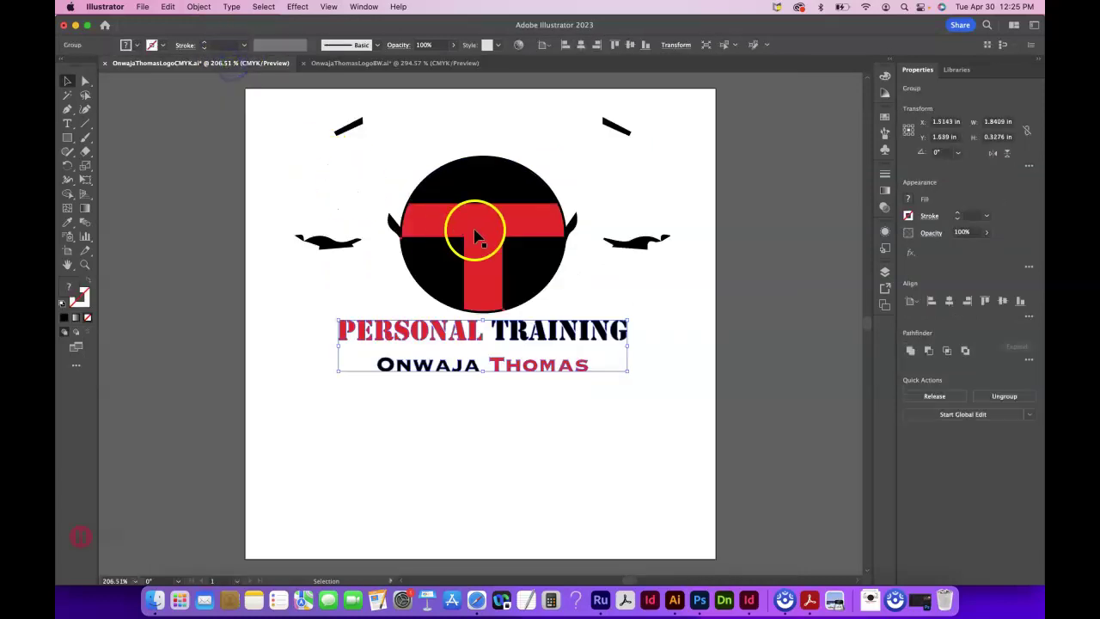
click(477, 237)
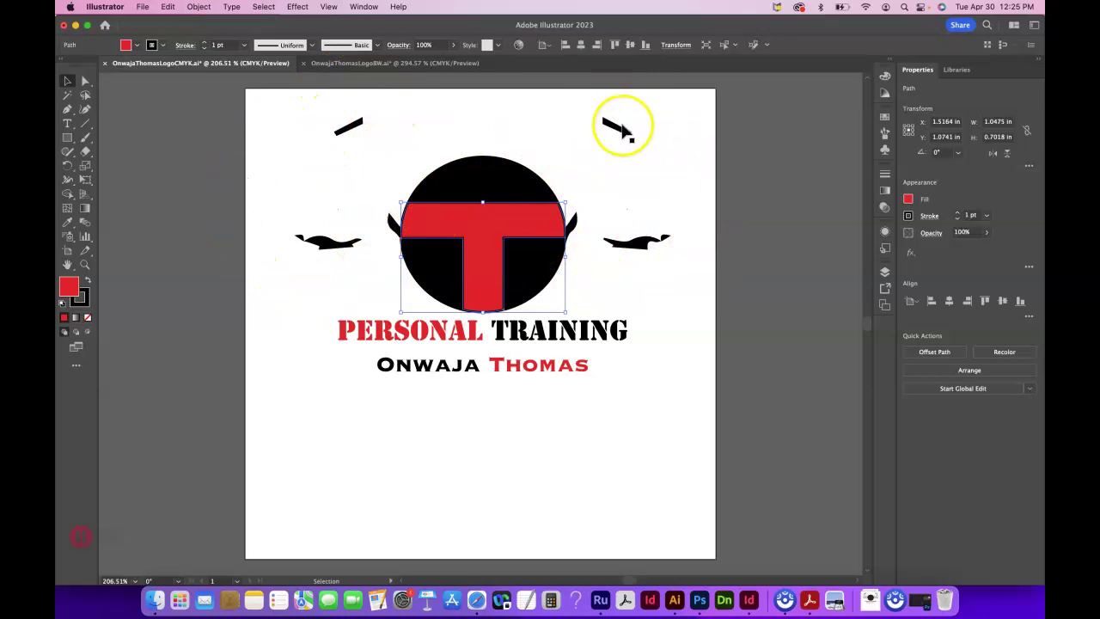
click(352, 64)
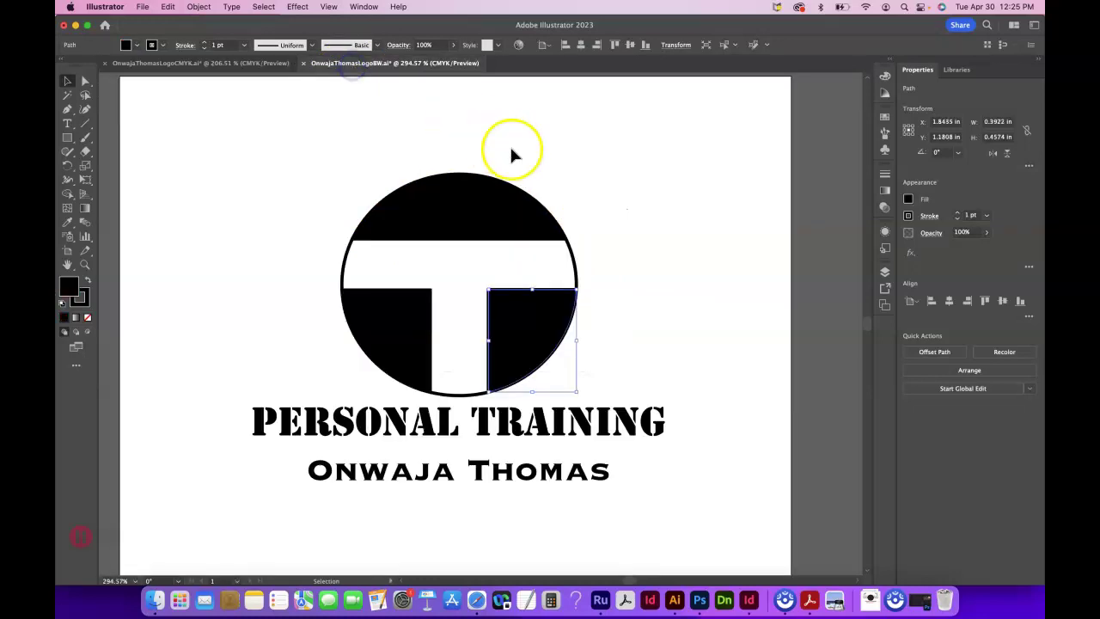
click(234, 64)
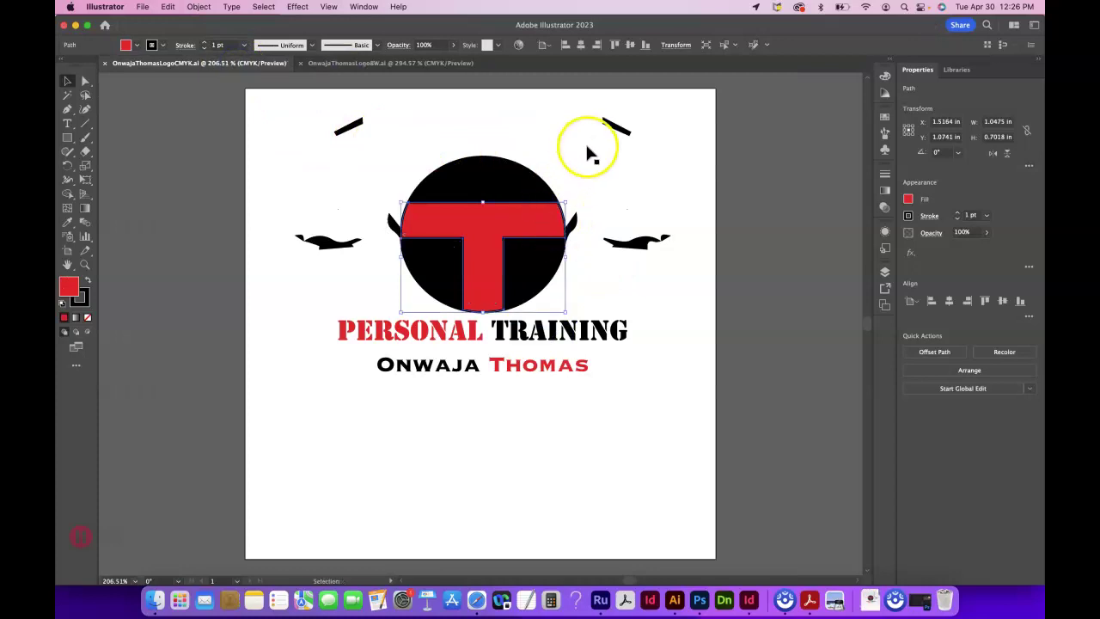